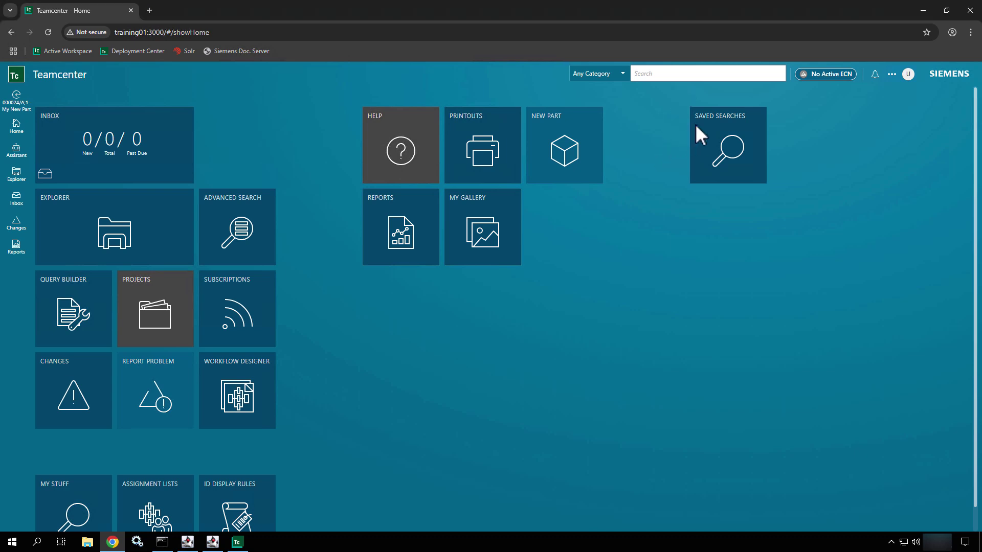
- Examine the global search box's recent searches and search links, and the list of available search categories
left_click(744, 74)
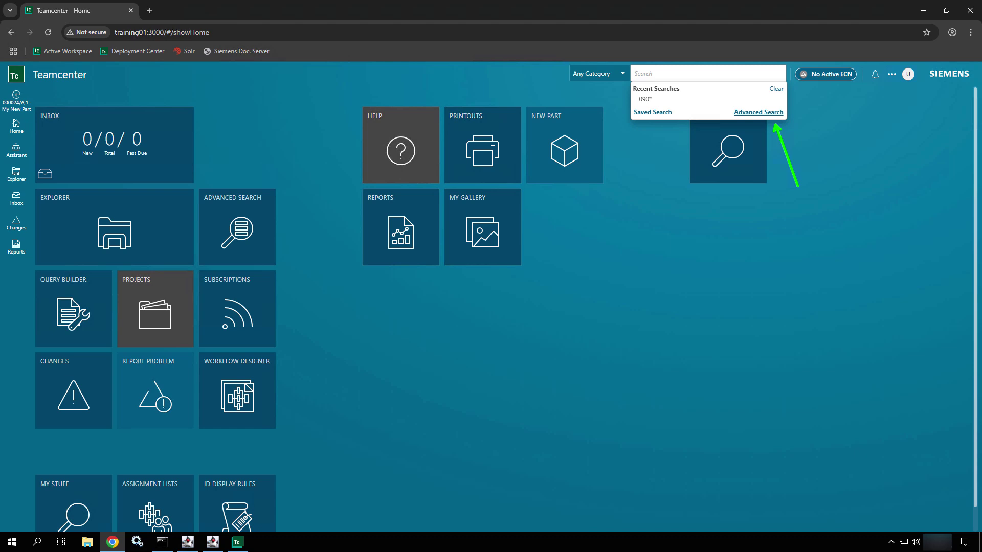
key("Escape")
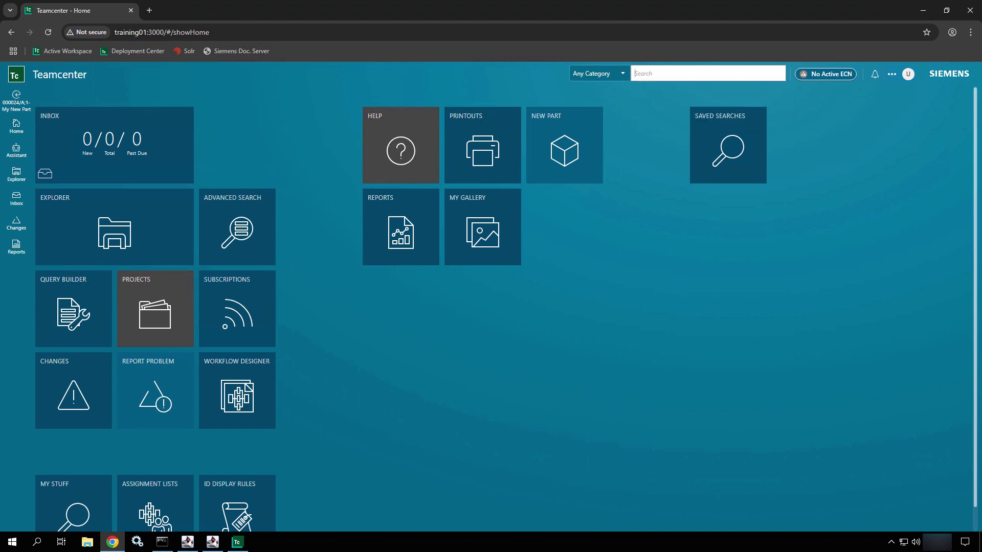
left_click(656, 74)
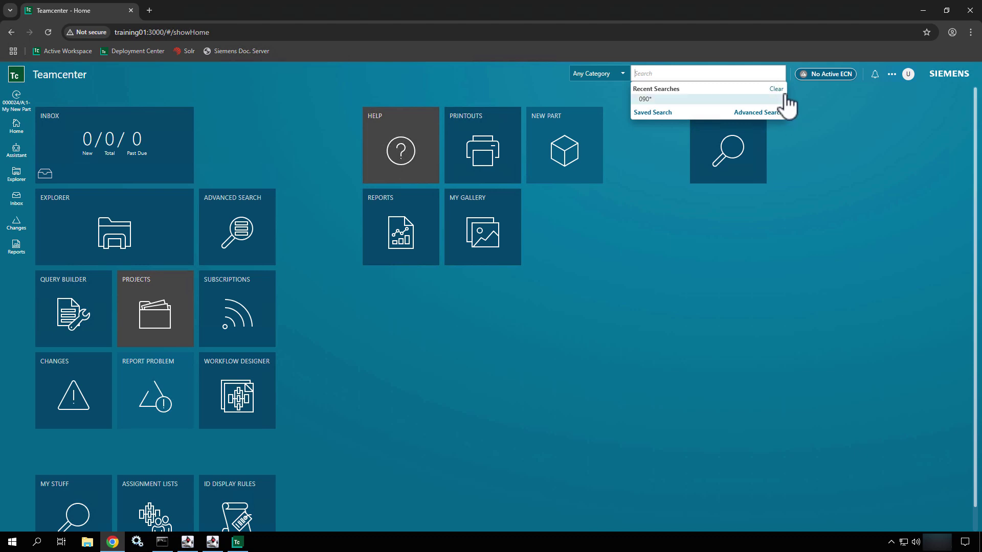
left_click(642, 74)
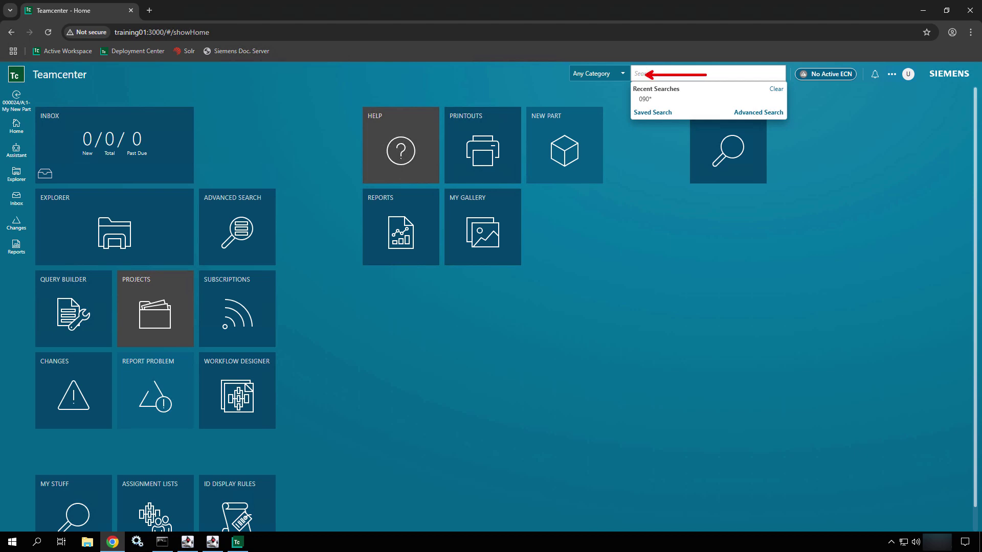
key("Escape")
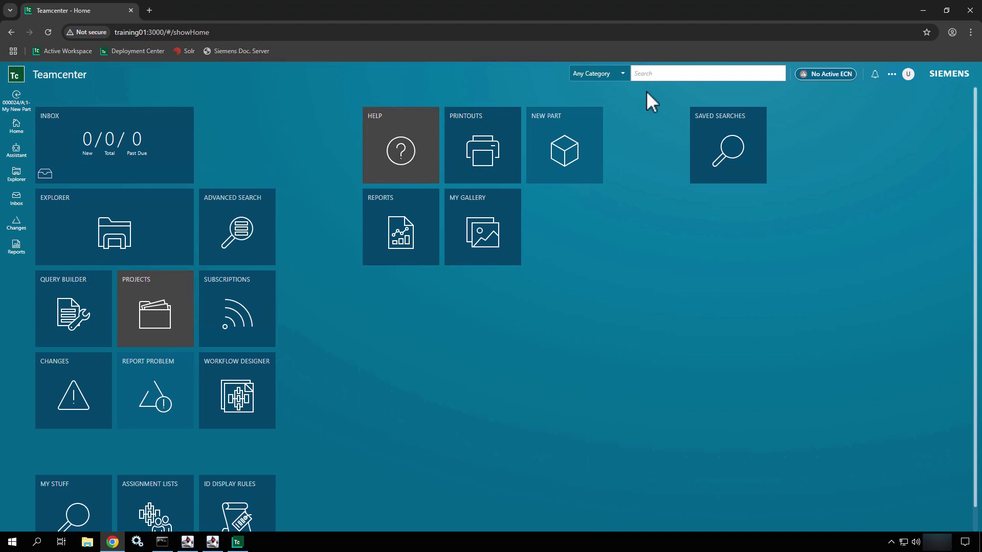
left_click(592, 76)
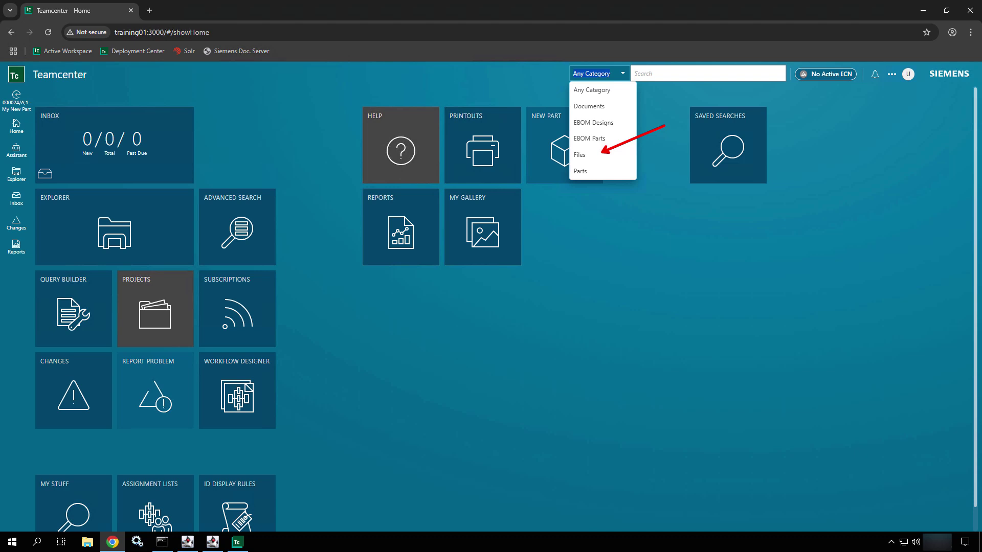
left_click(648, 139)
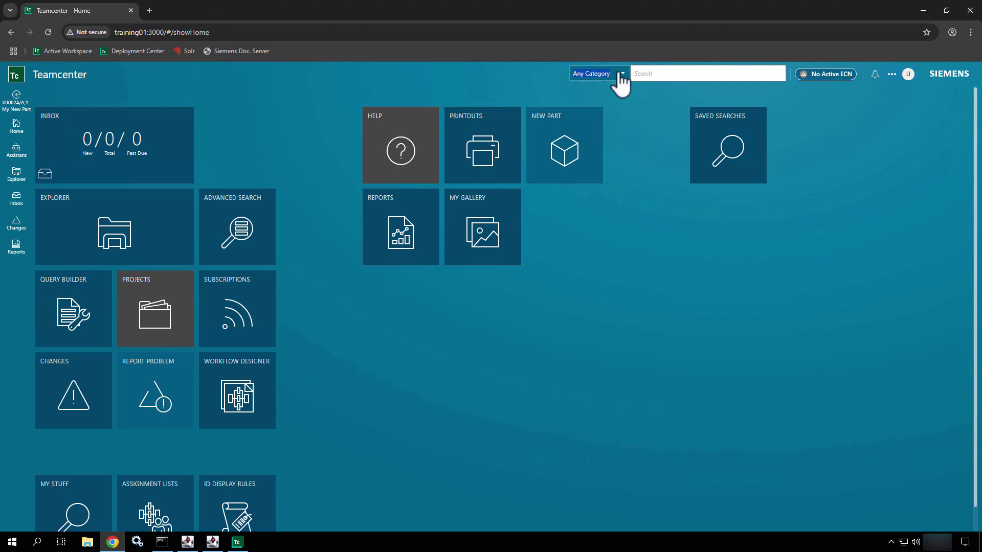
- Clear the recent searches of the global search and undo the clearing
left_click(655, 73)
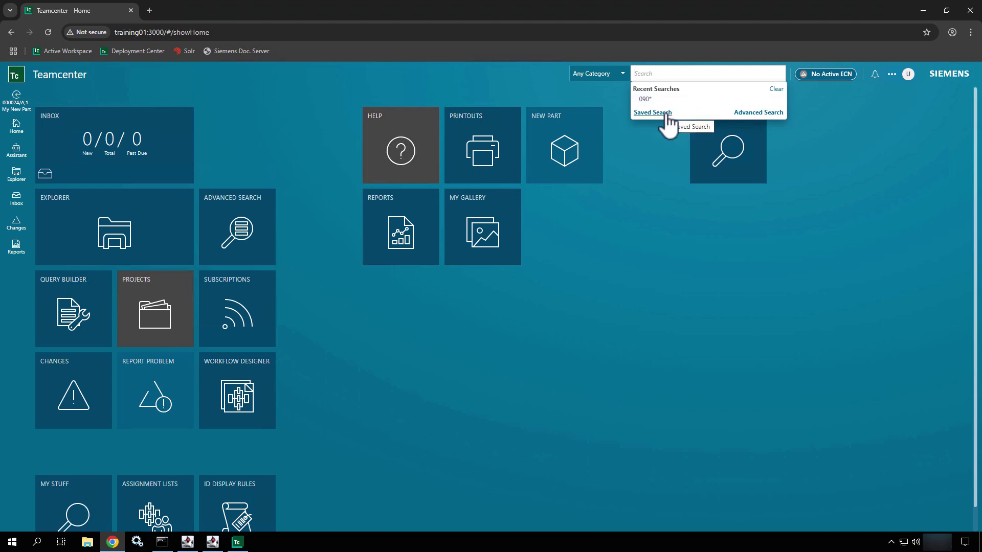
left_click(776, 90)
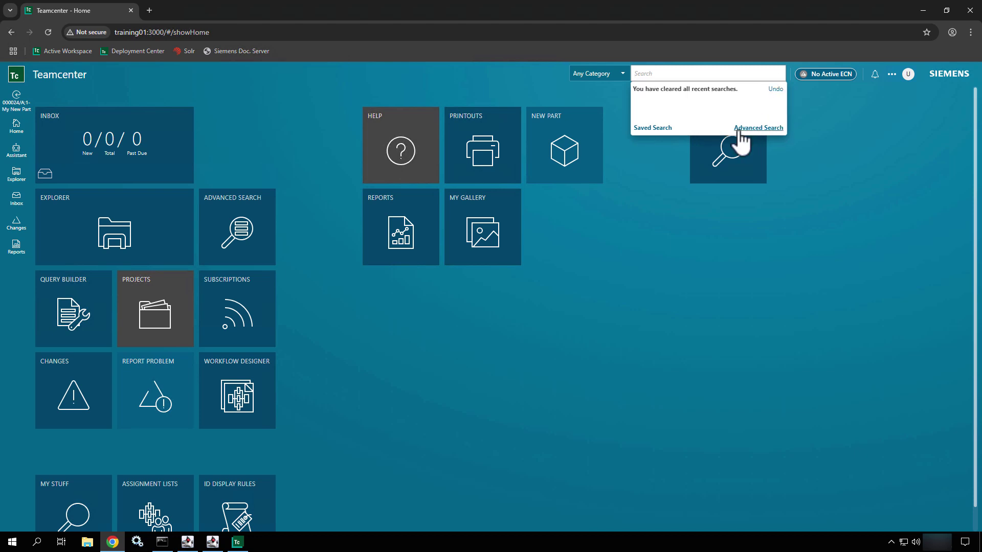
left_click(776, 91)
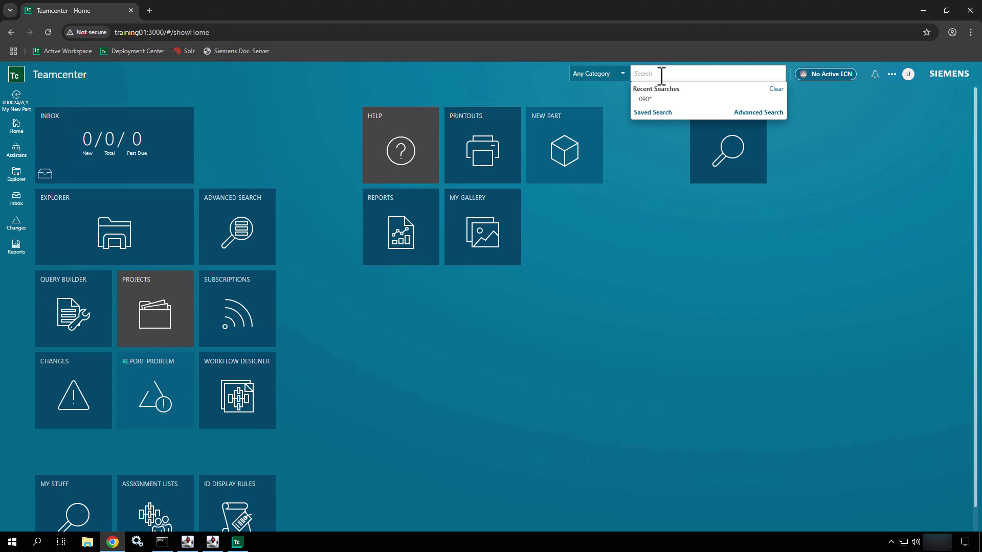
- Run a global search in any category for "090 *Cutter*"
type("090")
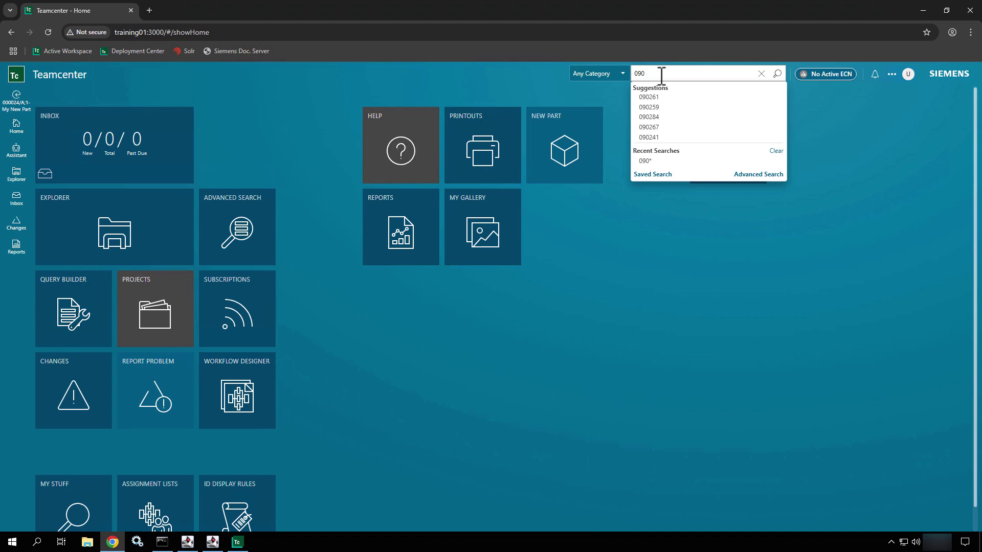
type("*Cutter*")
left_click(646, 74)
key("BackSpace")
key("End")
key("Return")
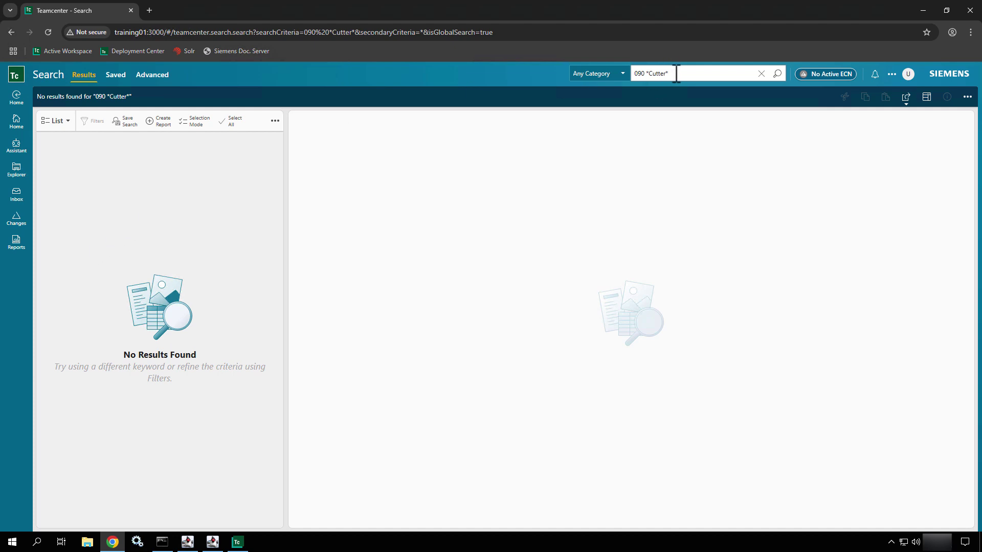
- Remove the "*Cutter*" term from the query and search for 090 alone
left_click_drag(676, 73, 648, 77)
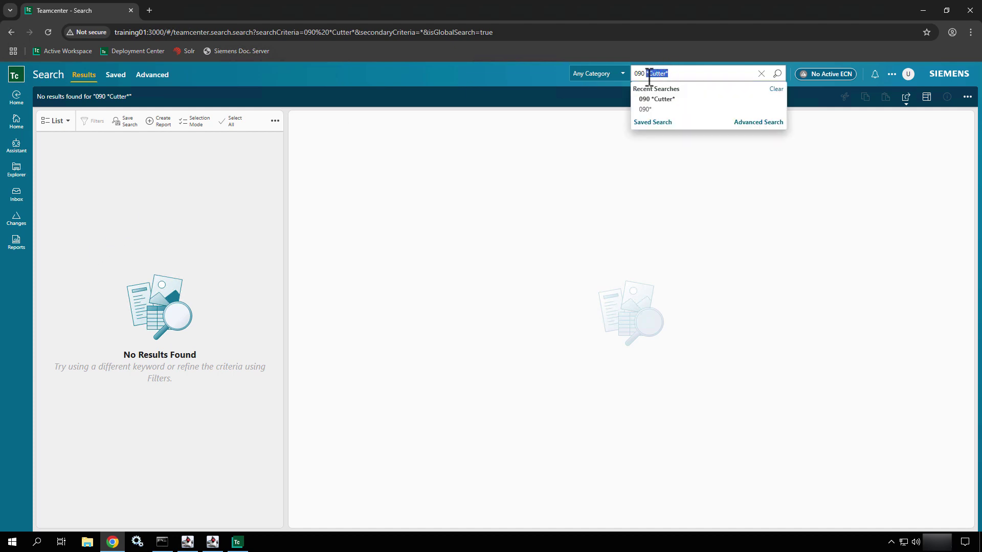
key("BackSpace")
key("Return")
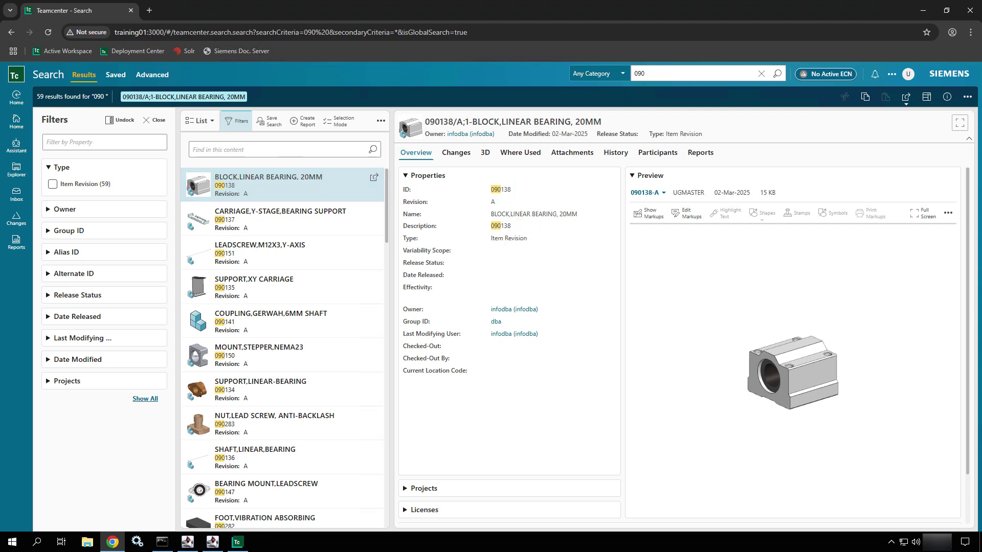
- Replace the query with "Cut" and run the global search
left_click(670, 73)
key("BackSpace")
key("BackSpace")
key("BackSpace")
type("Cut")
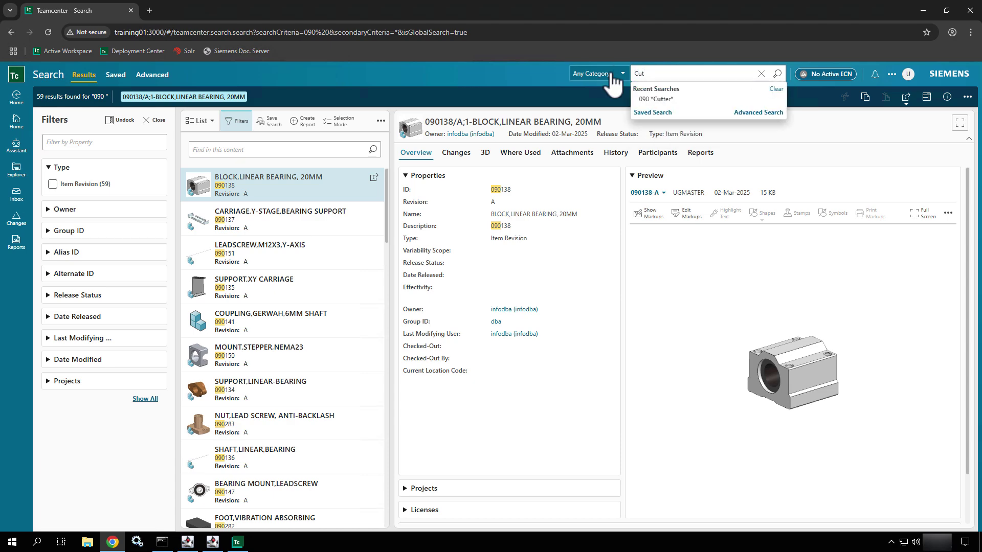
key("Return")
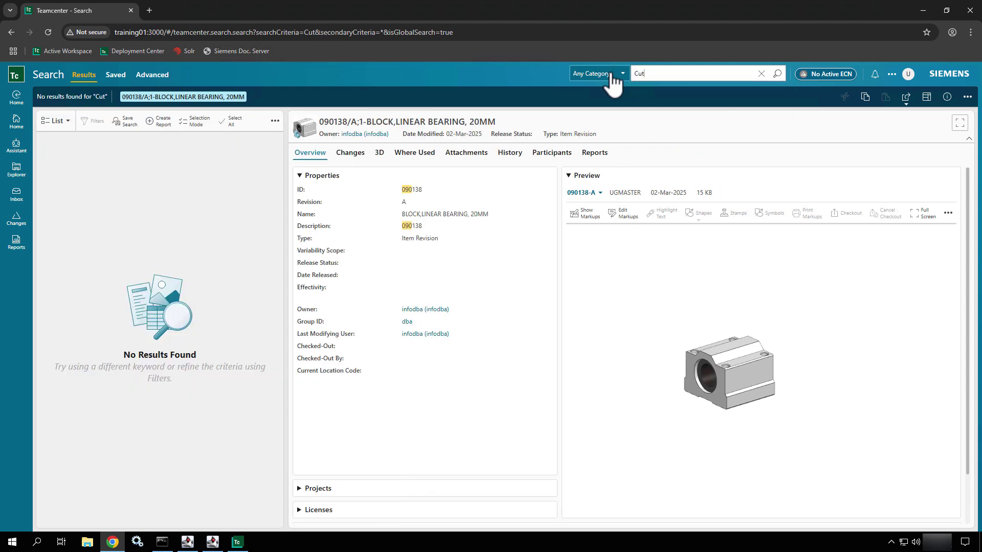
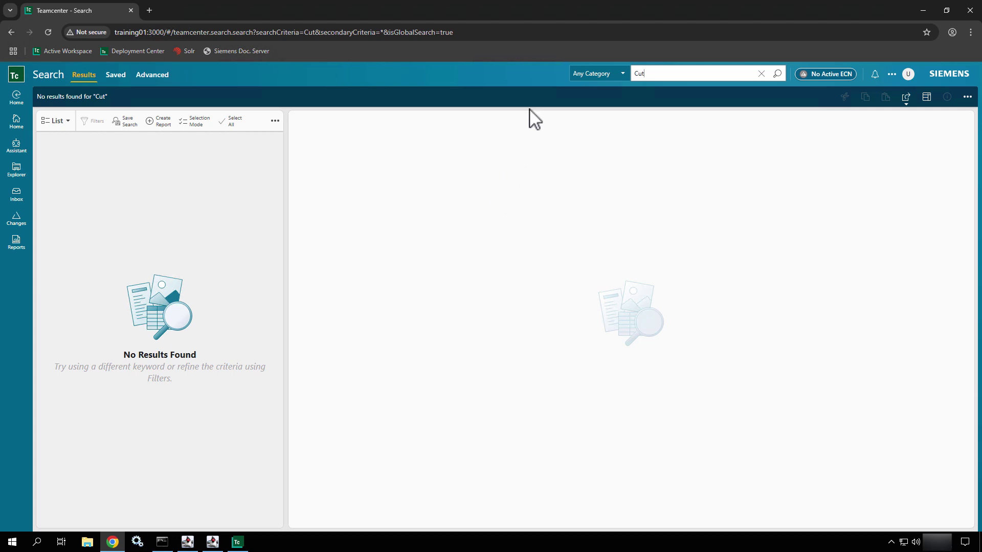
- Replace the query "Cut" with 090, run the search and browse the listed item revisions
double_click(641, 73)
left_click_drag(641, 73, 634, 76)
type("090")
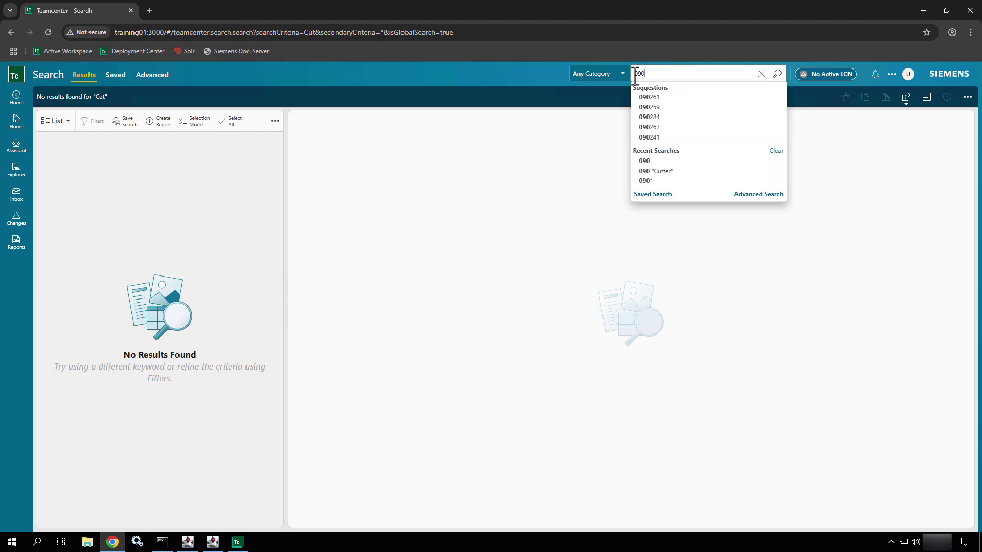
key("Return")
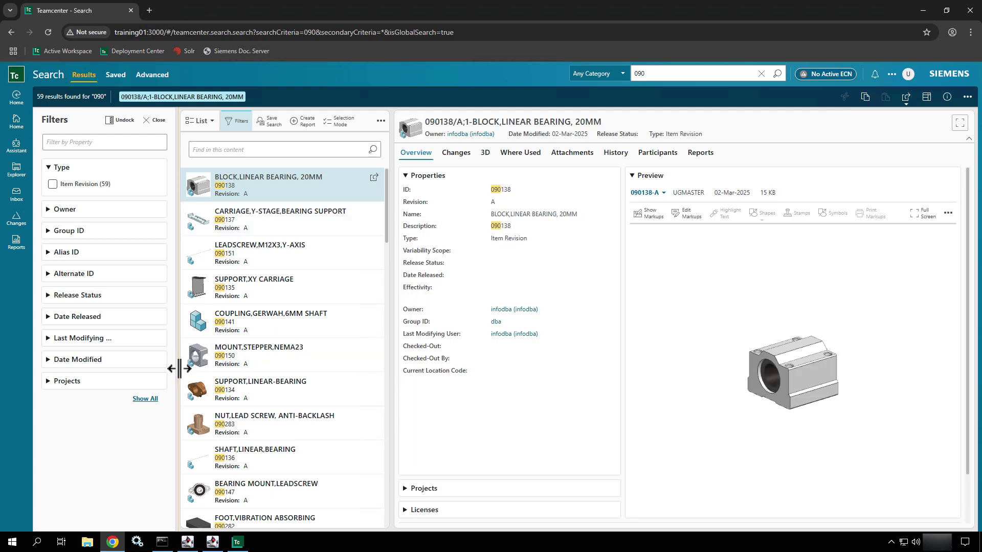
scroll(280, 467, "down", 7)
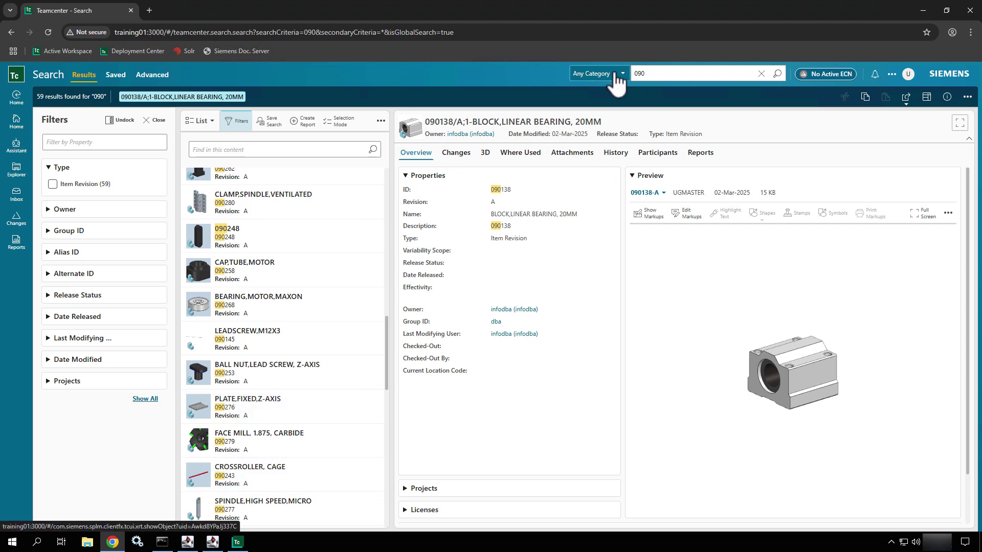
- Search with wildcards on both sides of the number, "*090*", and look through the results list
left_click(638, 73)
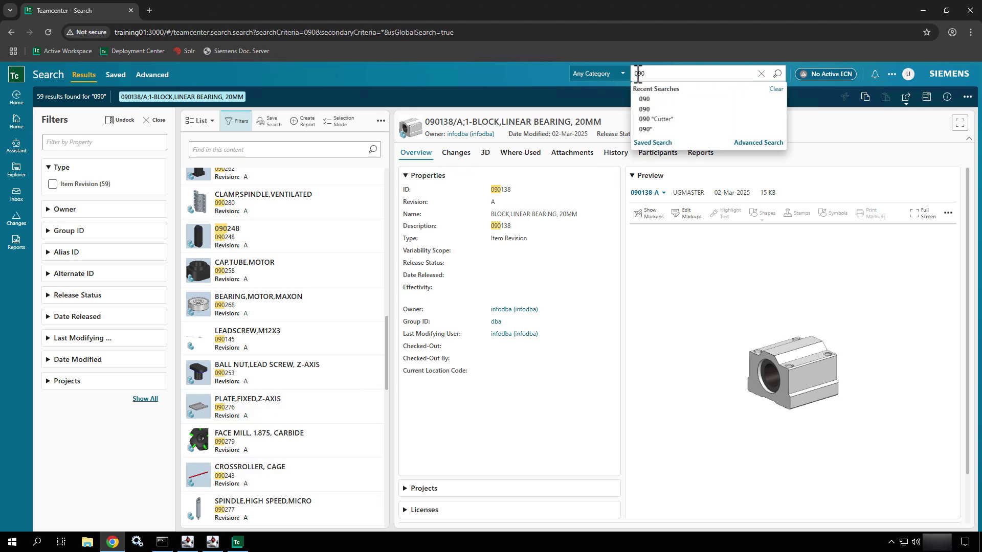
type("*090*")
key("Return")
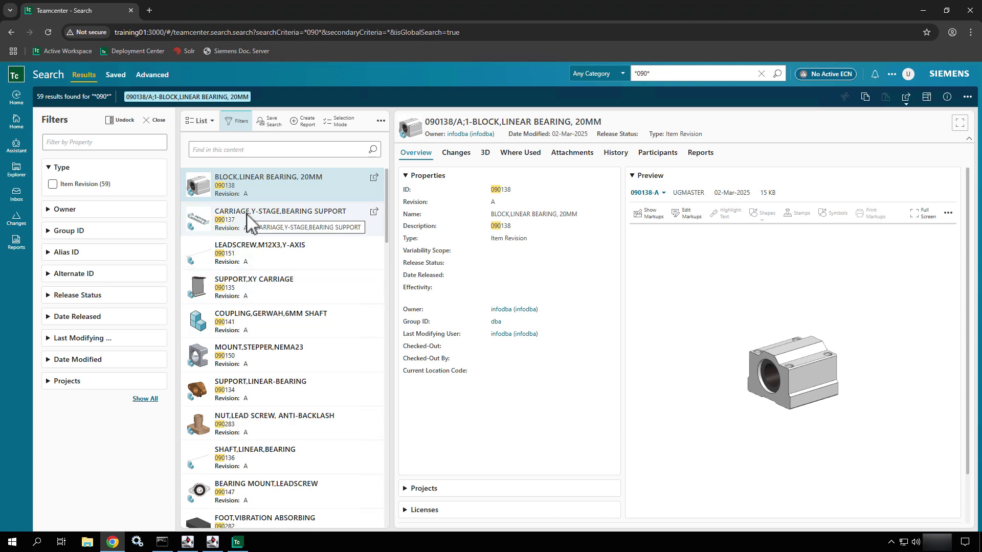
scroll(248, 220, "down", 15)
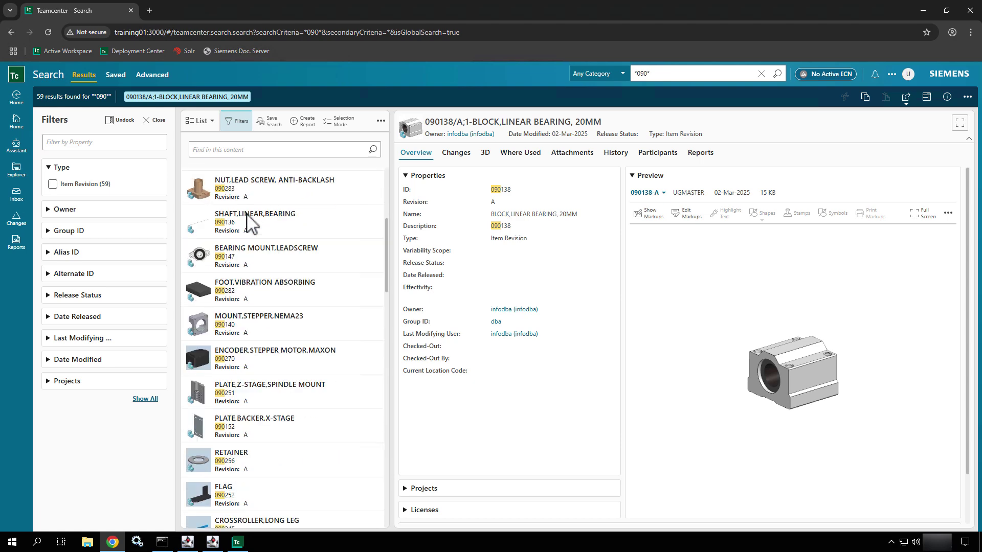
scroll(249, 220, "up", 15)
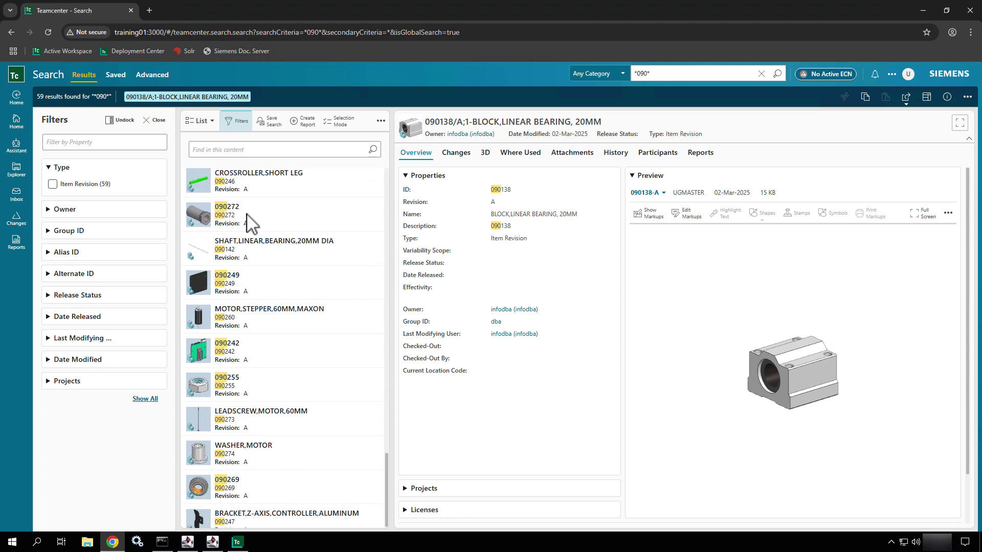
scroll(248, 220, "down", 10)
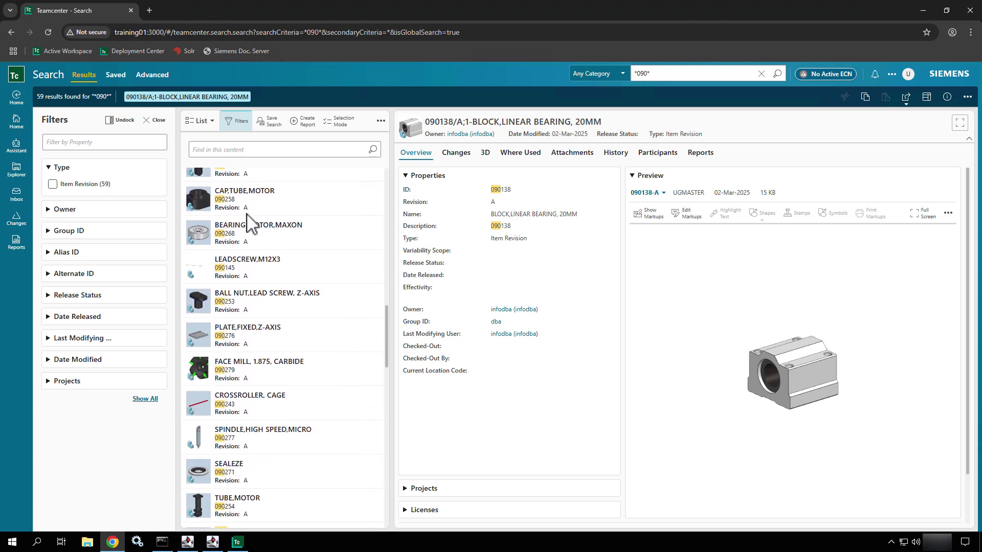
- Add the keyword NUT to the query and search for "*090* NUT"
left_click(673, 77)
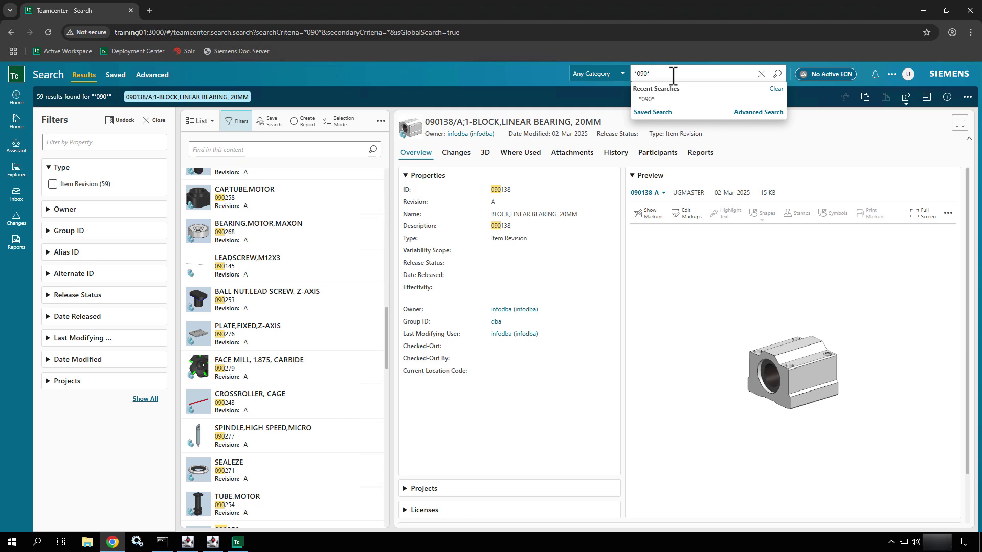
type("NUT")
key("Return")
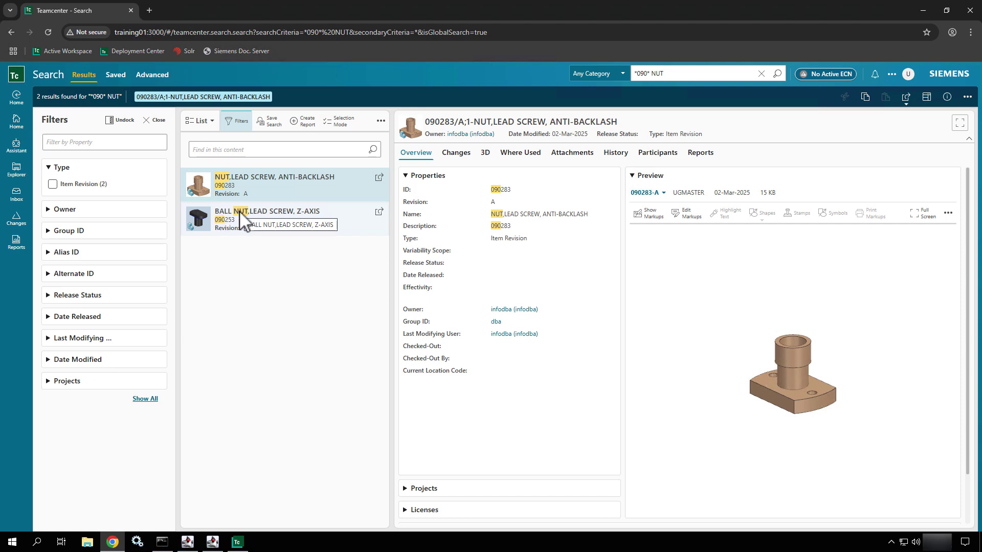
- Insert the OR operator between the two terms and search for "*090* OR NUT"
left_click(640, 73)
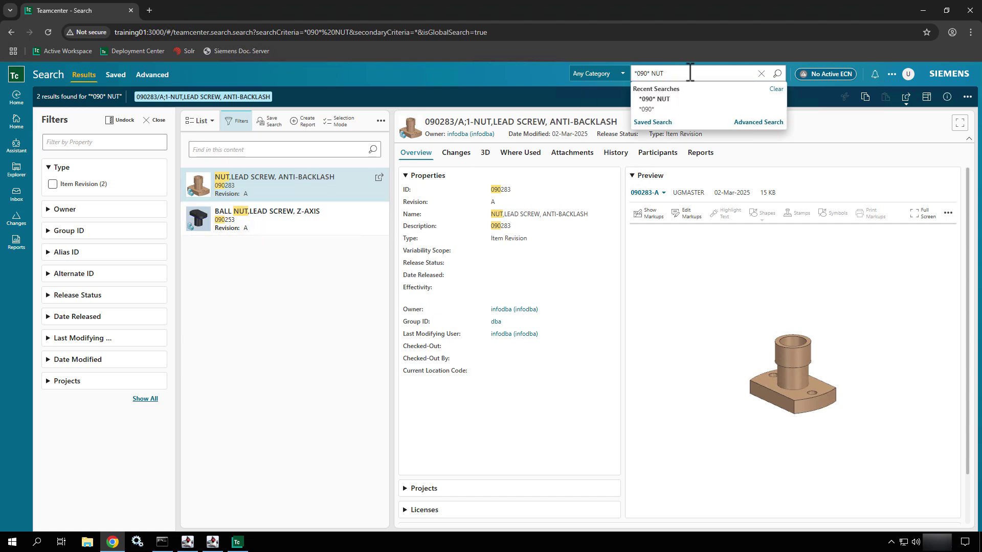
mouse_move(662, 73)
left_mouse_down()
mouse_move(632, 73)
mouse_move(665, 74)
mouse_move(652, 73)
left_mouse_up()
type("OR NUT")
key("Return")
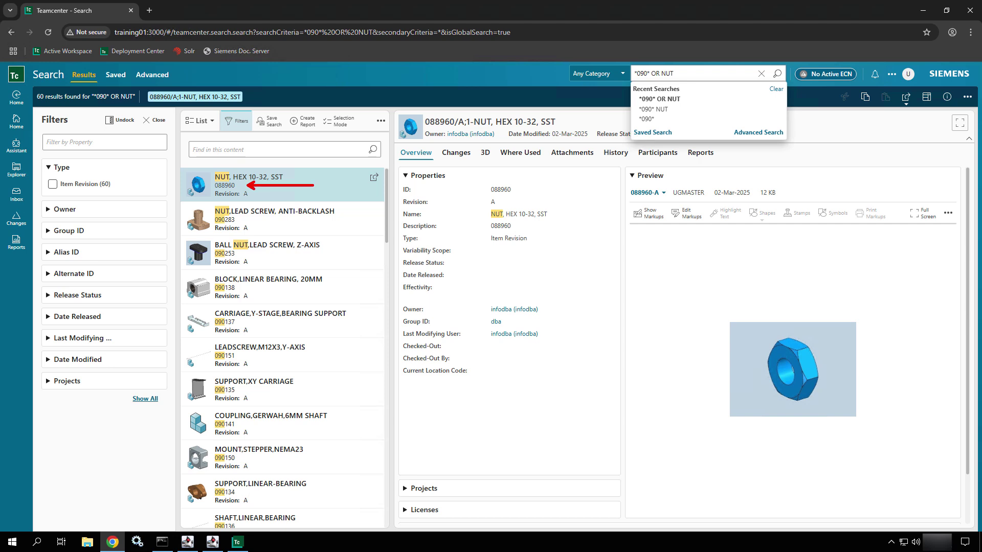
- Limit the "*090* OR NUT" search to the Files category and rerun it
left_click(679, 74)
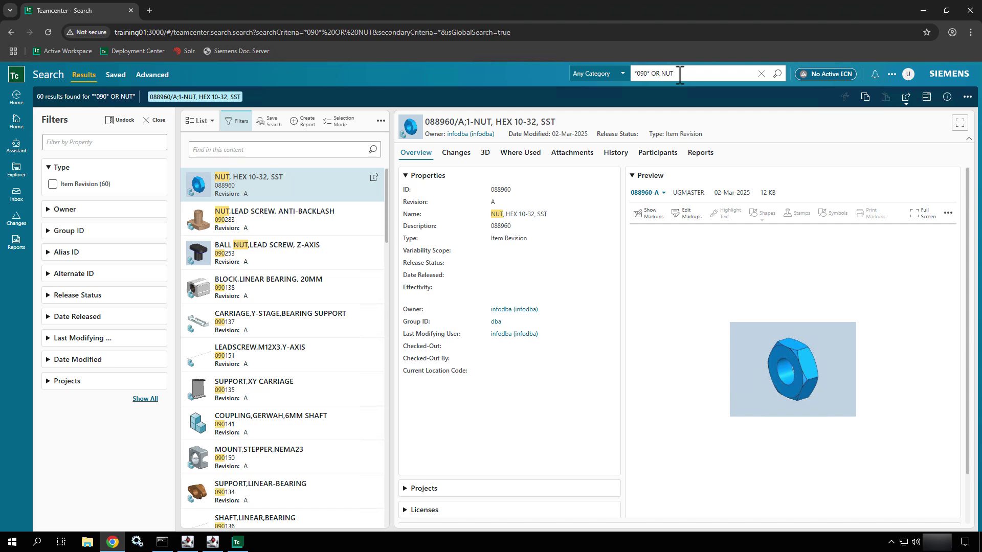
left_click_drag(673, 74, 636, 72)
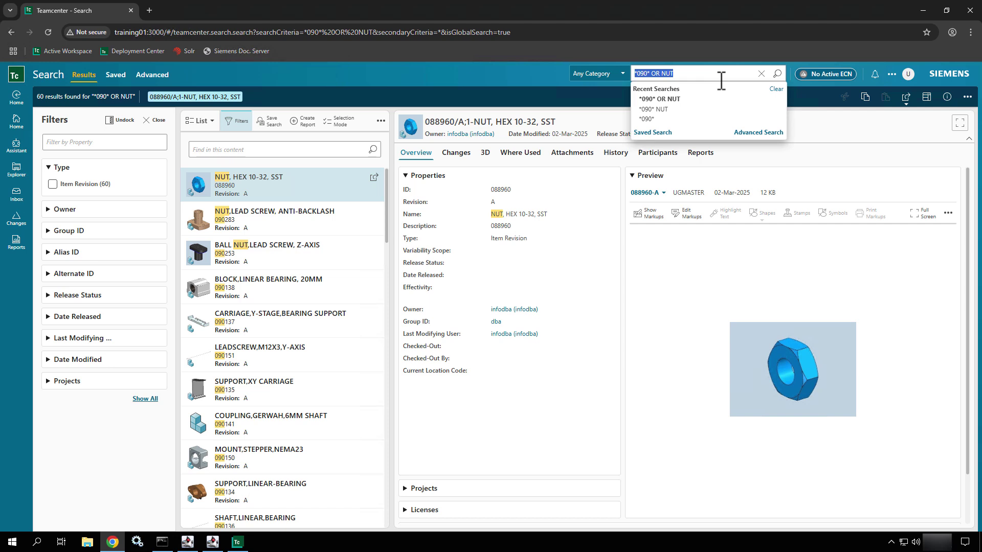
left_click(478, 72)
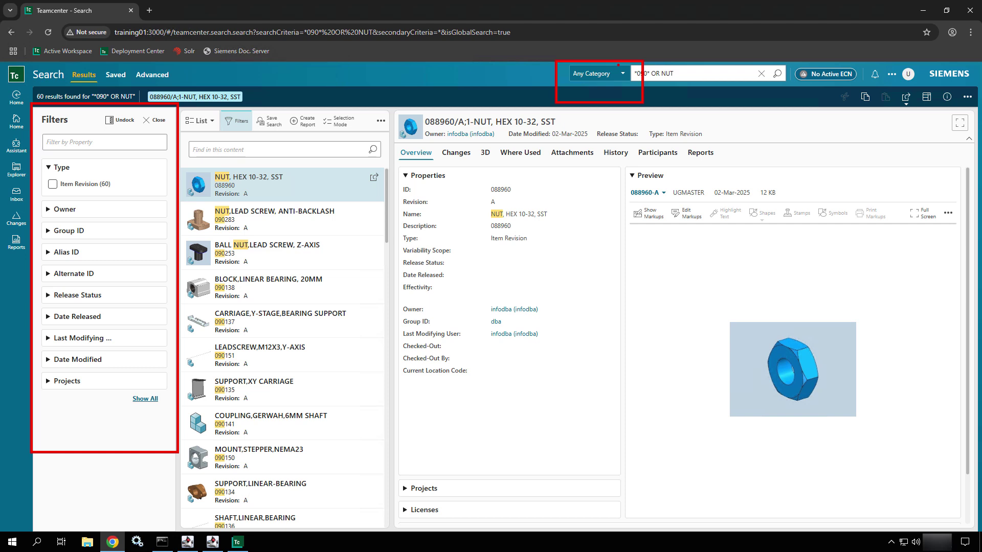
left_click(598, 74)
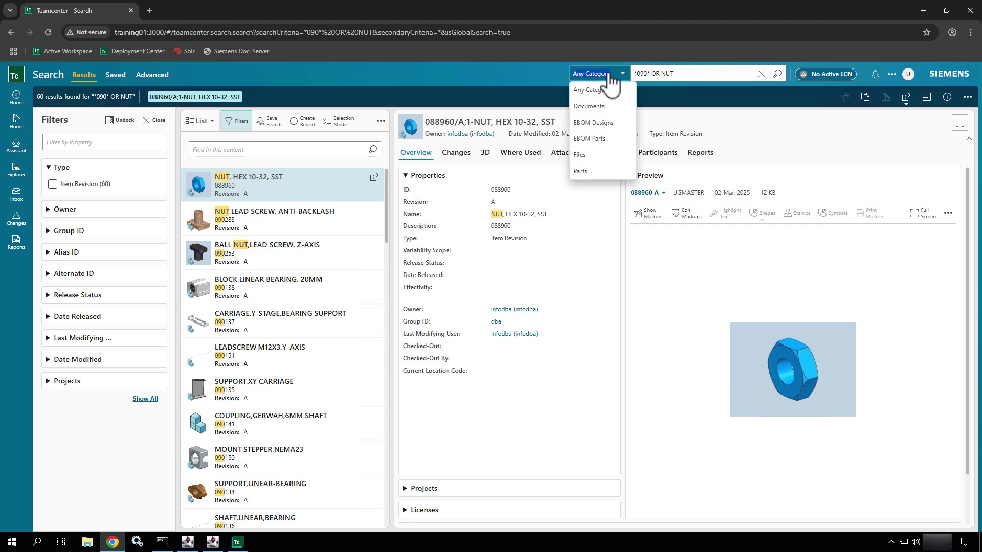
left_click(596, 153)
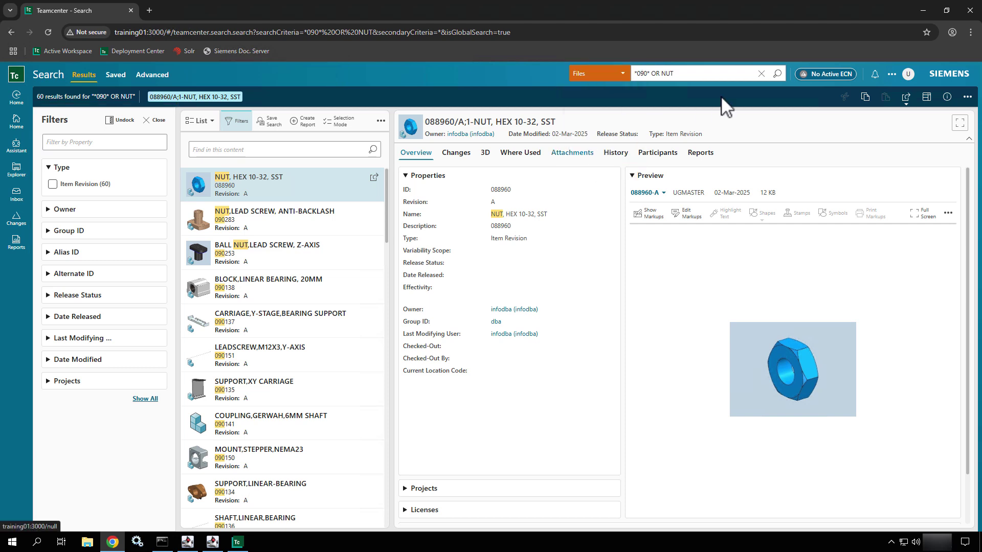
left_click(777, 74)
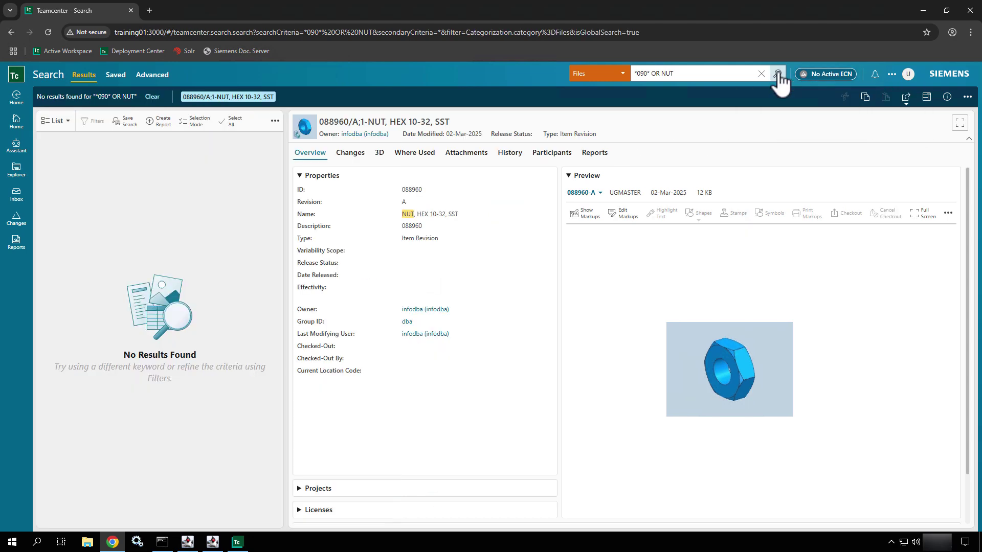
- Limit the "*090* OR NUT" search to the Parts category and rerun it
left_click(622, 76)
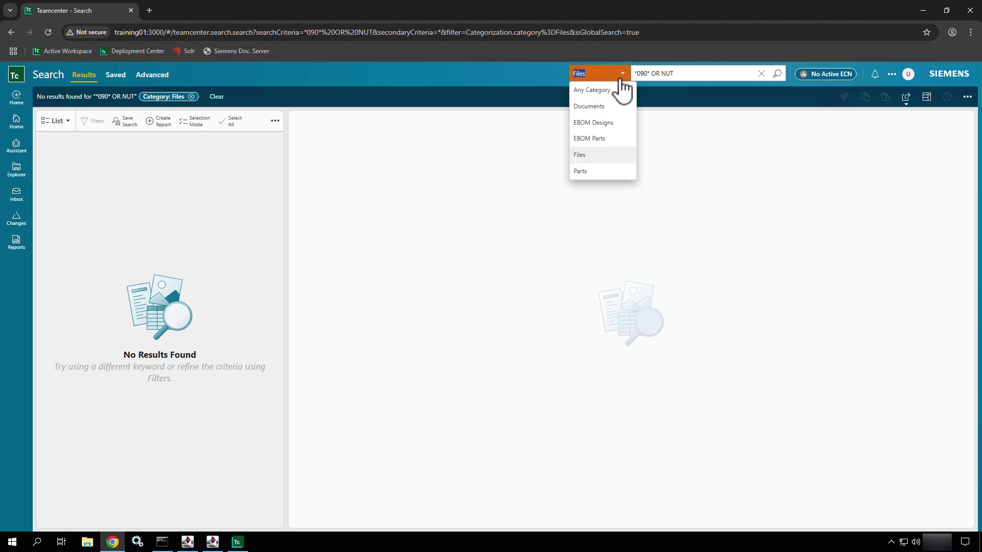
left_click(596, 172)
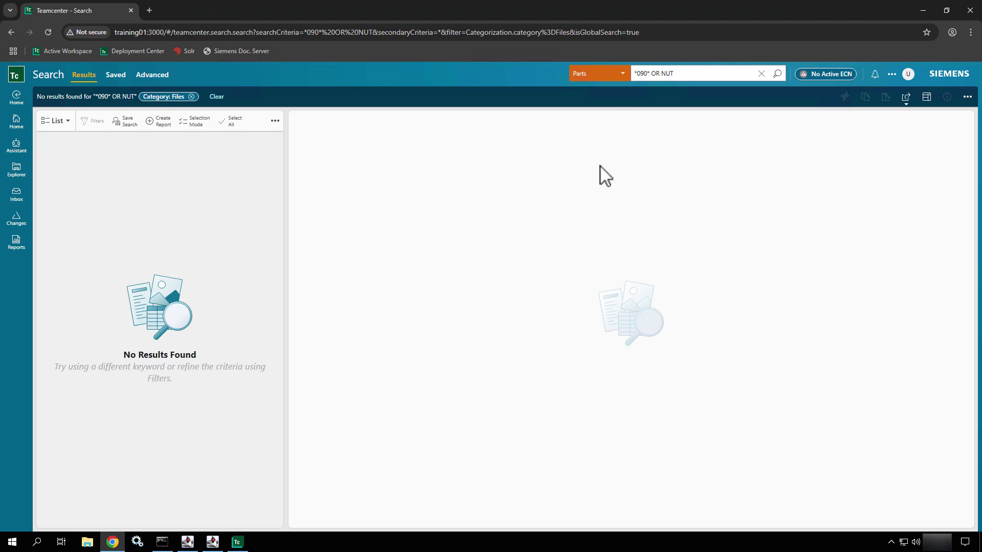
left_click(775, 76)
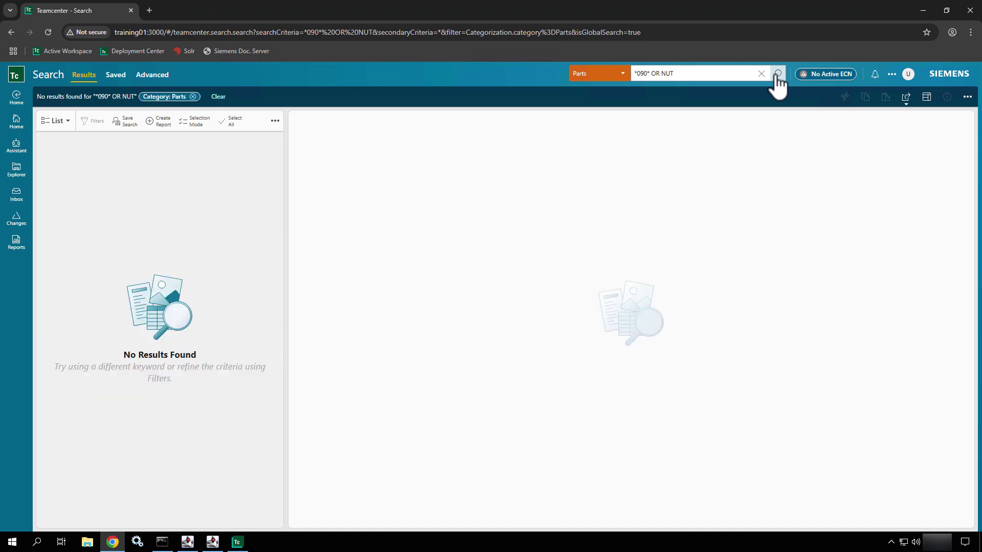
- Reset the search category to Any Category and rerun the "*090* OR NUT" search
left_click(606, 73)
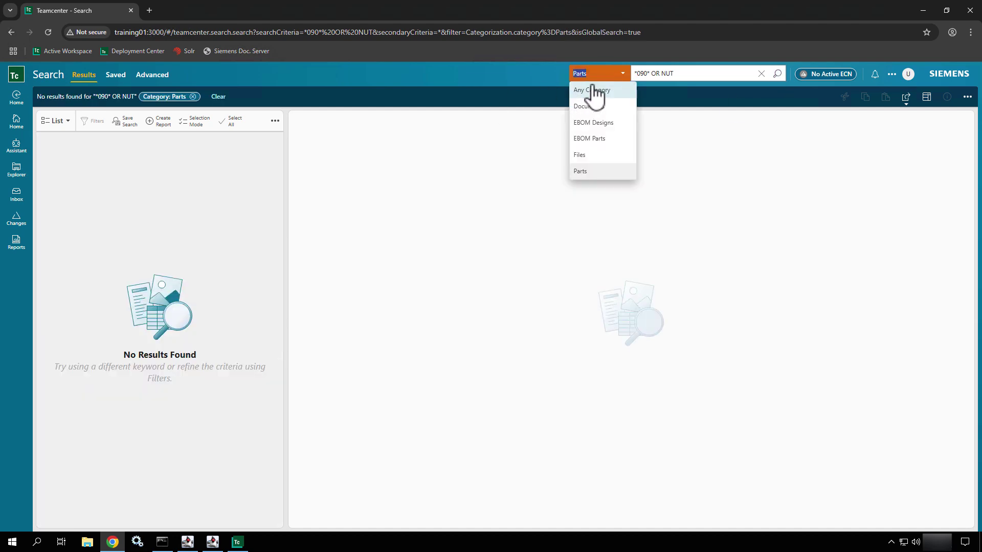
left_click(589, 90)
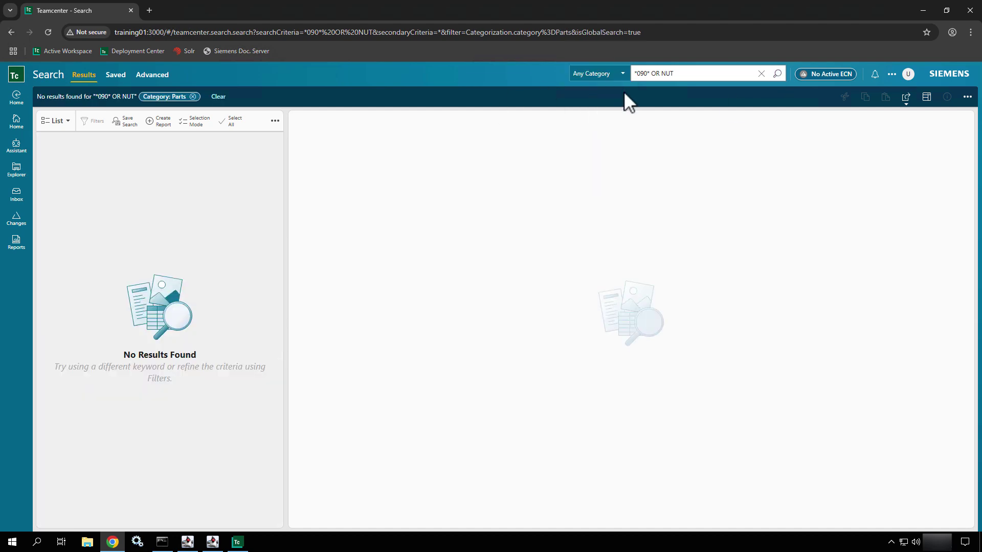
left_click(778, 74)
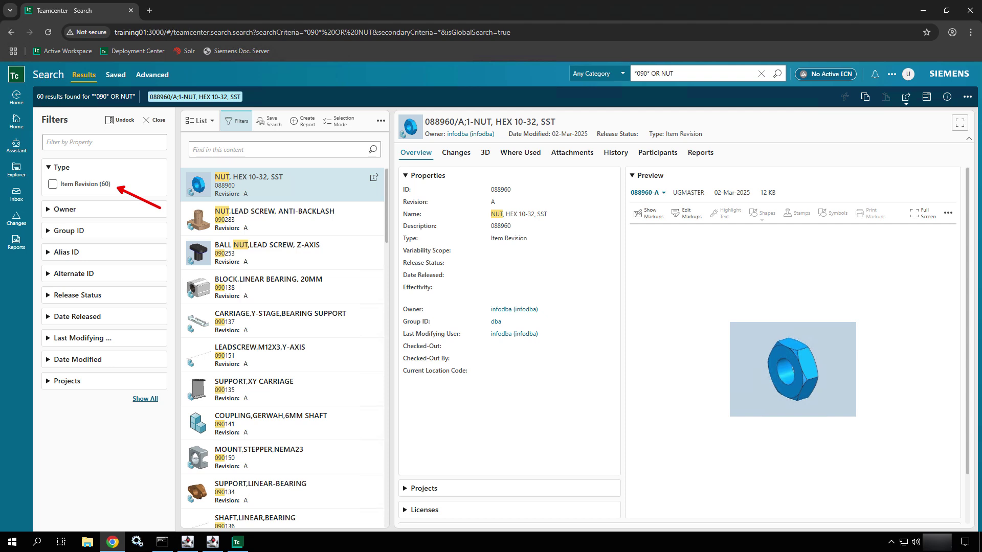
left_click(620, 74)
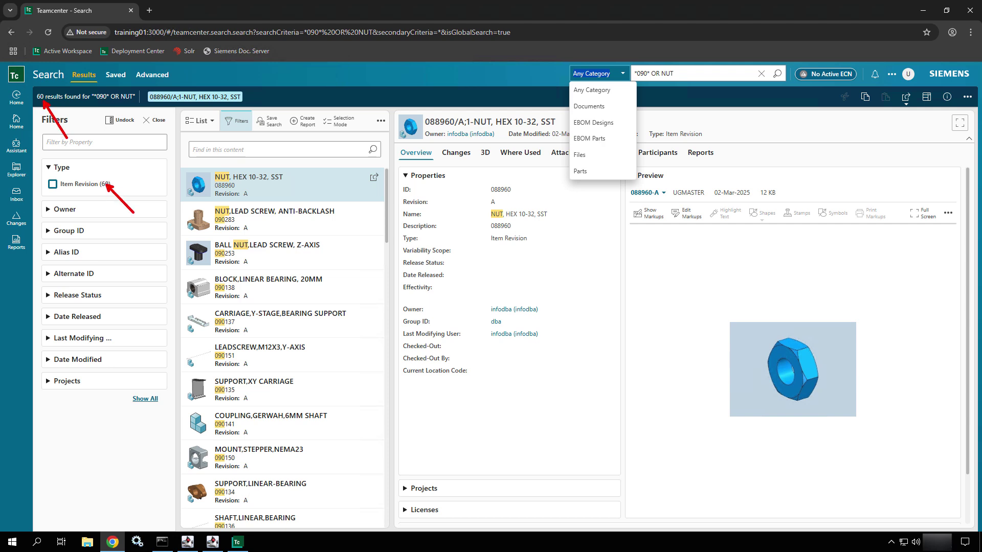
left_click(110, 123)
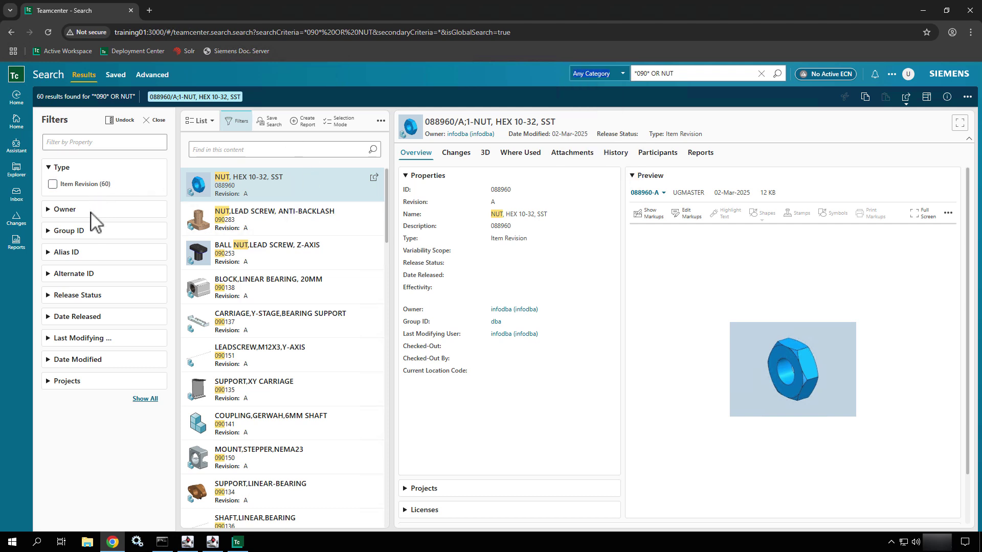
- Expand the Owner filter and examine the calendar of the Date Released filter without choosing a date
left_click(50, 209)
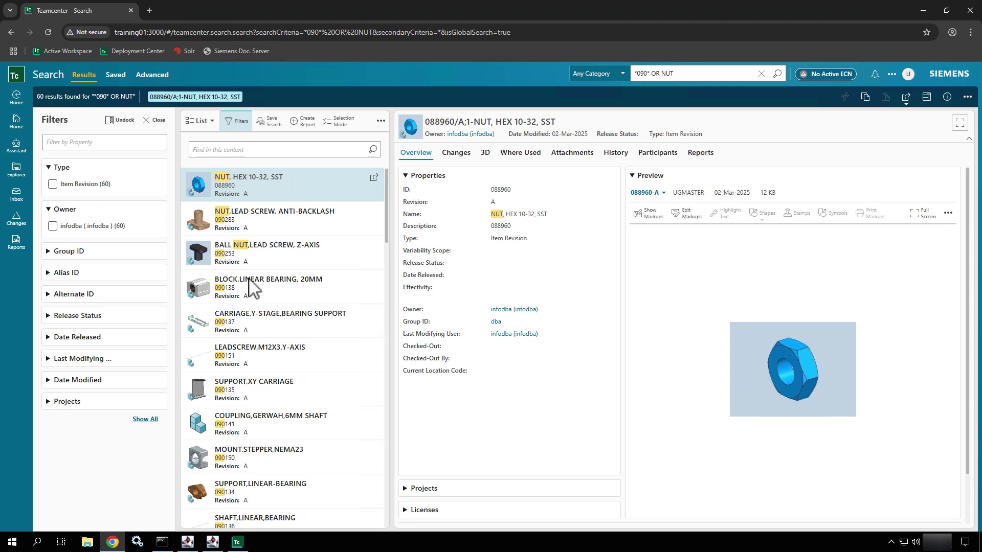
left_click(55, 338)
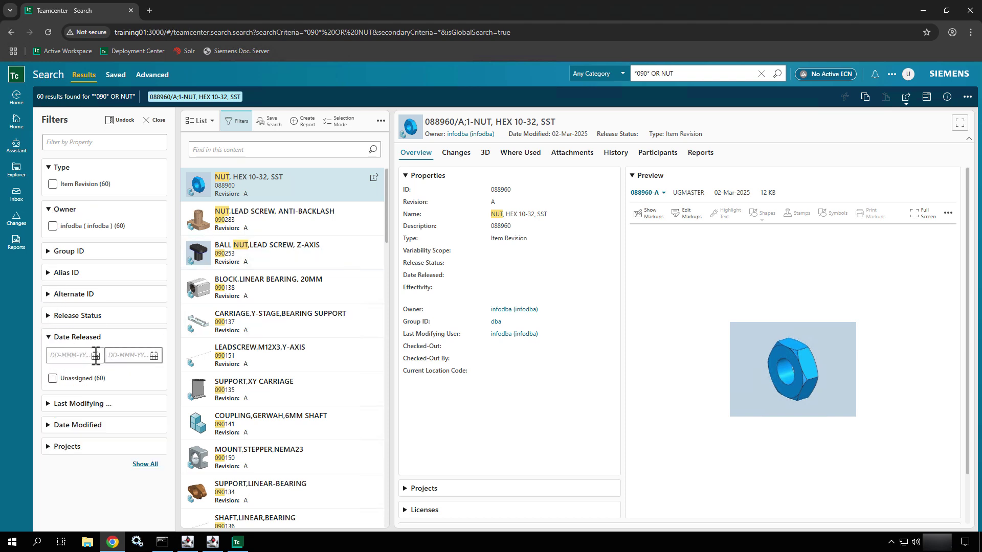
left_click(96, 355)
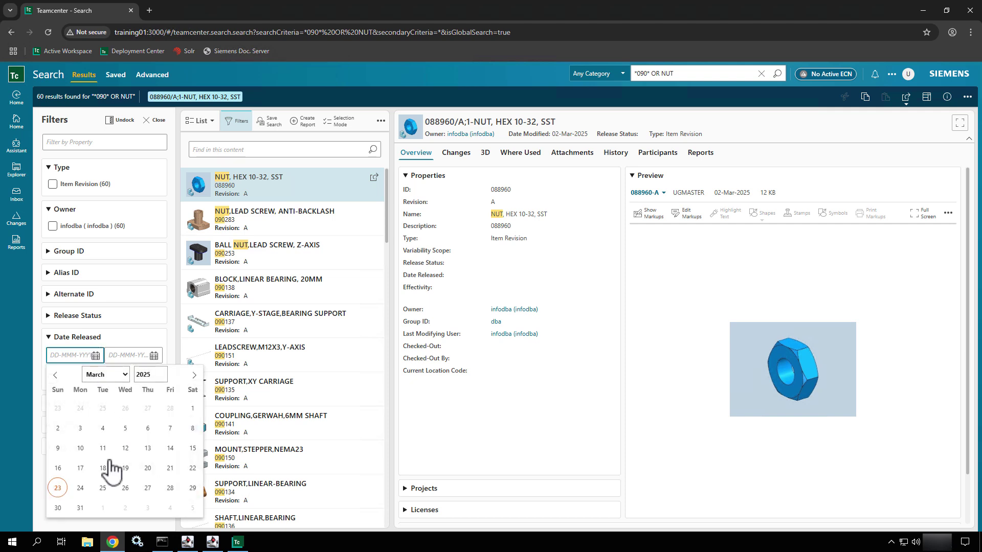
left_click(148, 338)
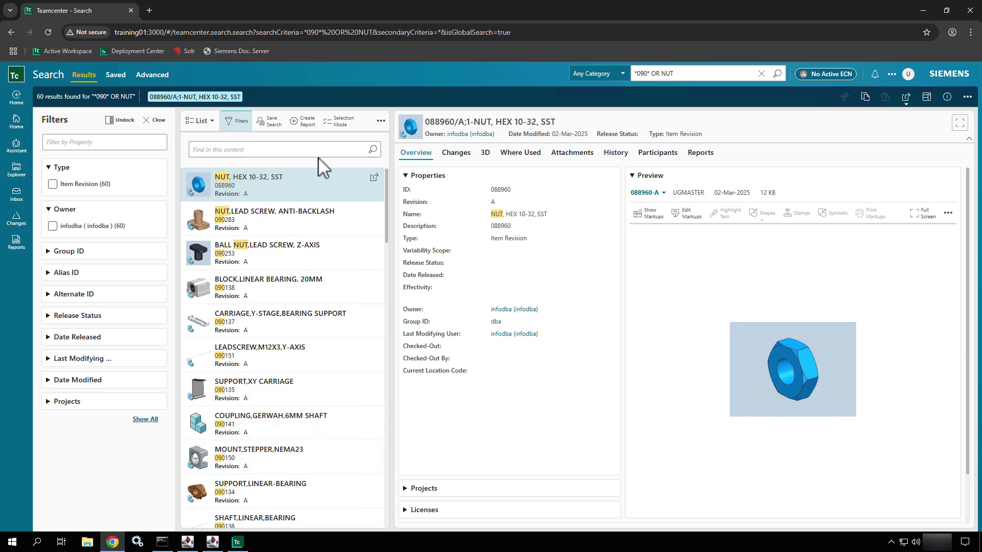
- Show all filter properties and look through the complete list
left_click(138, 420)
scroll(141, 421, "down", 1)
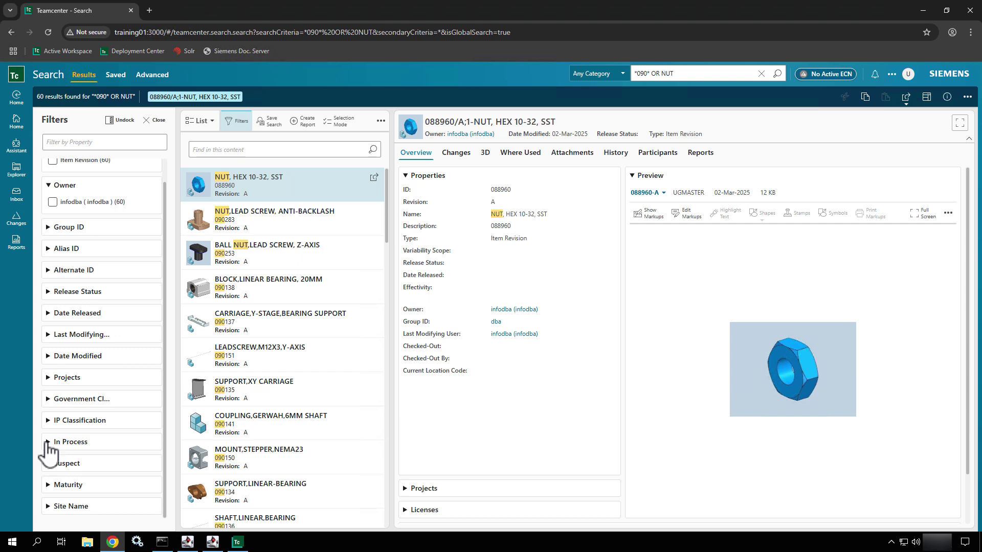
scroll(48, 450, "up", 1)
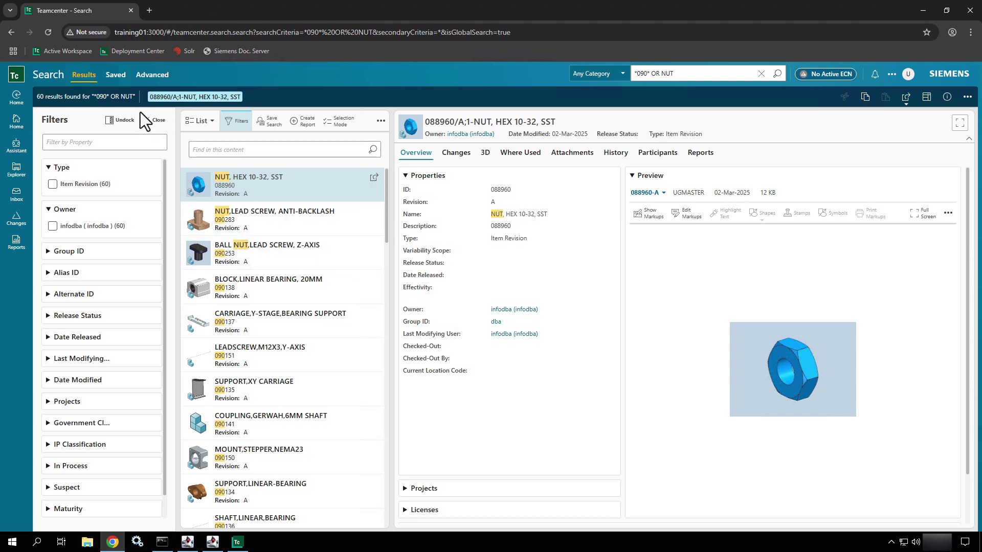
- Display the search results as a table and widen the results area to show more columns
left_click(207, 125)
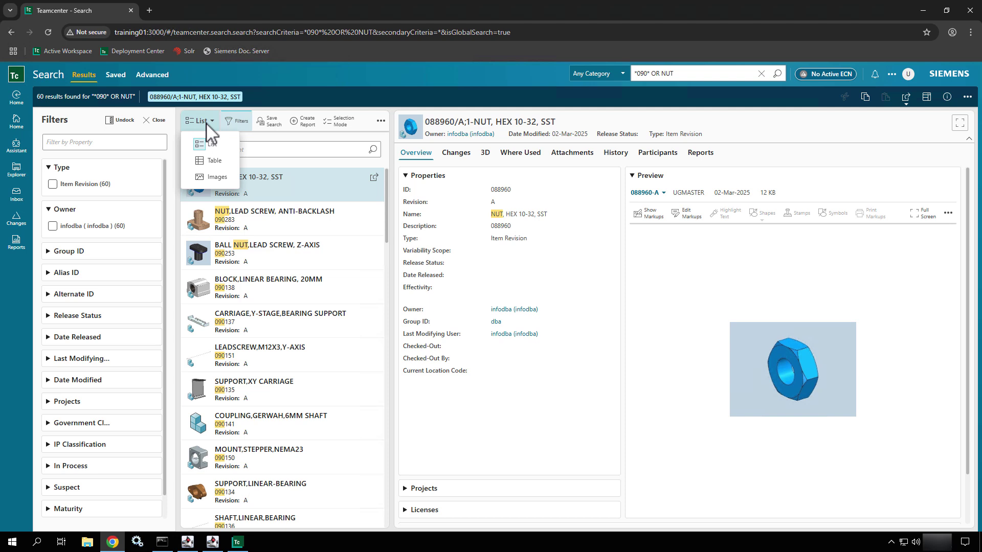
left_click(214, 161)
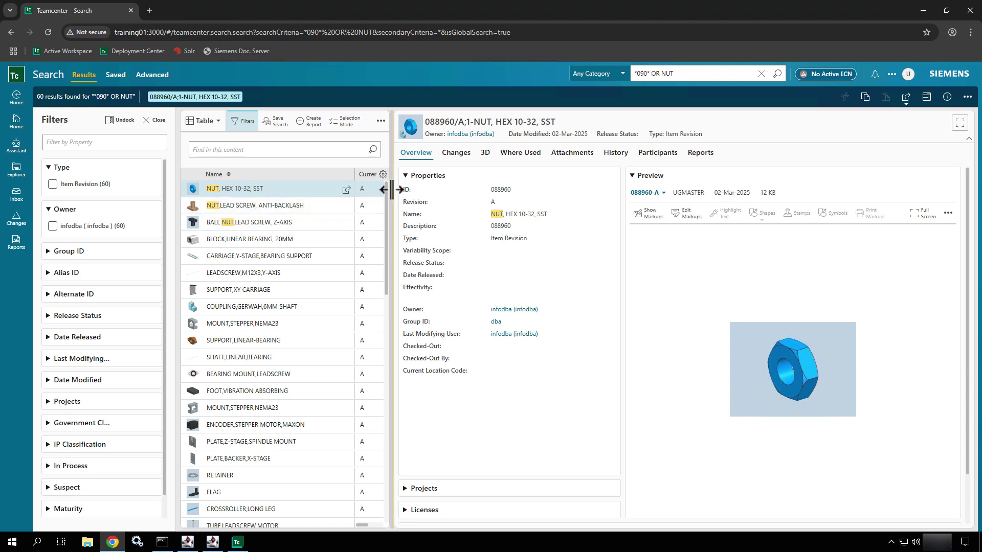
left_click_drag(392, 189, 653, 230)
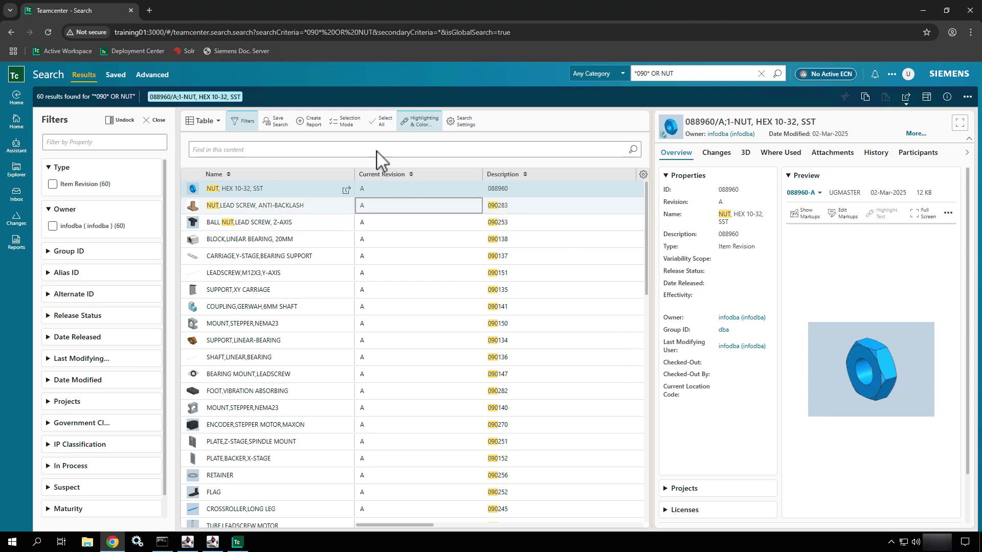
left_click_drag(648, 142, 779, 140)
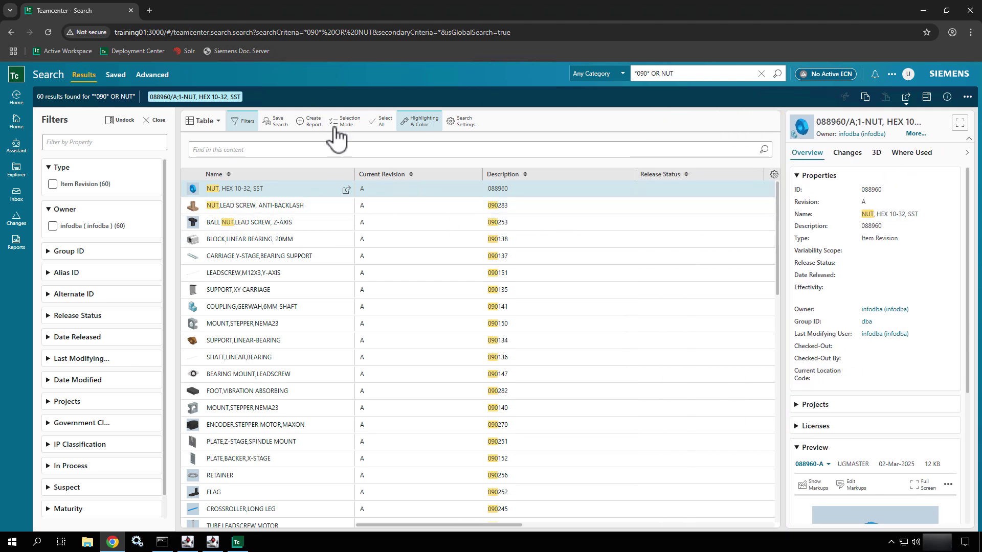
- Narrow the results to those containing "BEARING" and view the details of the 20MM linear bearing block and the leadscrew bearing mount
left_click(377, 150)
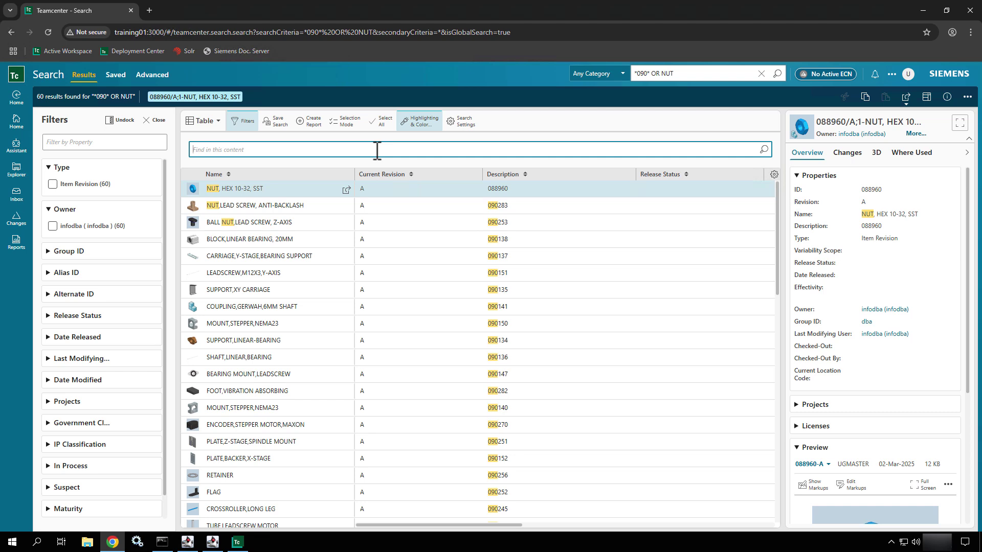
type("BEARING")
key("Return")
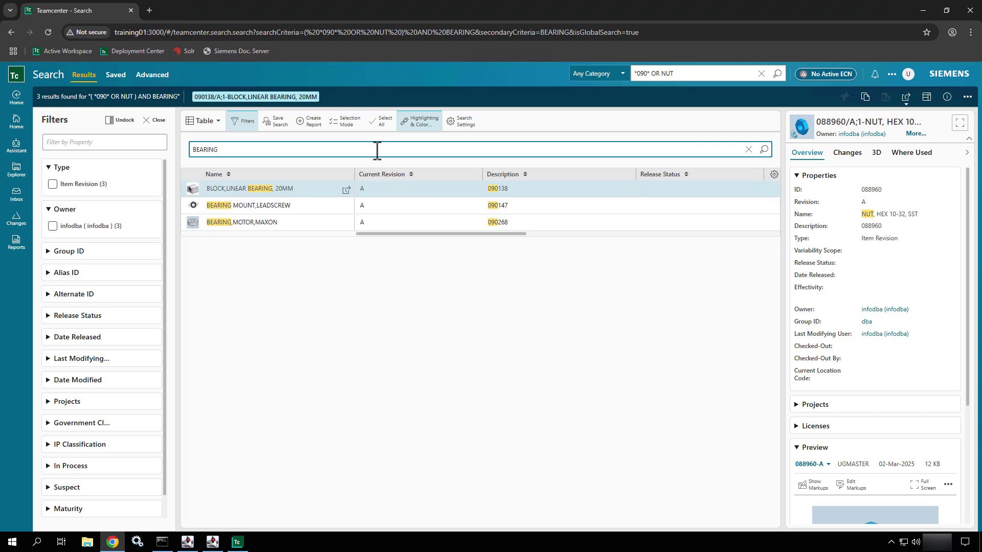
left_click(286, 197)
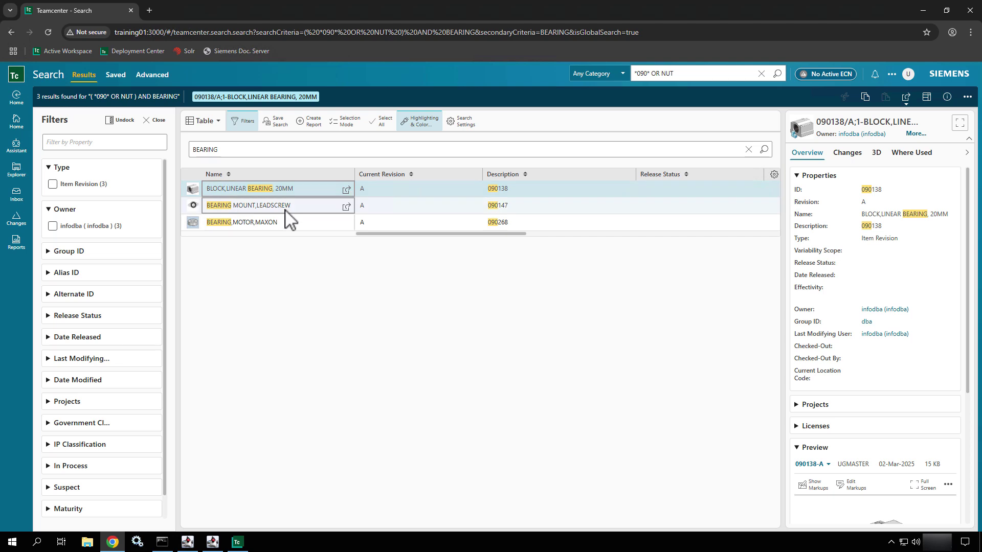
left_click(286, 210)
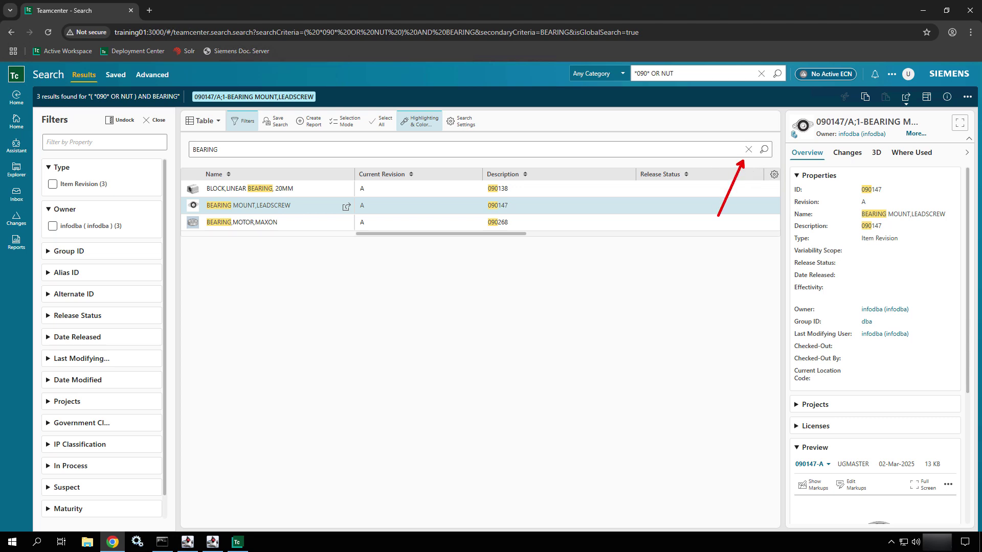
- Clear the text used to search within the results and hide the filters
left_click(749, 149)
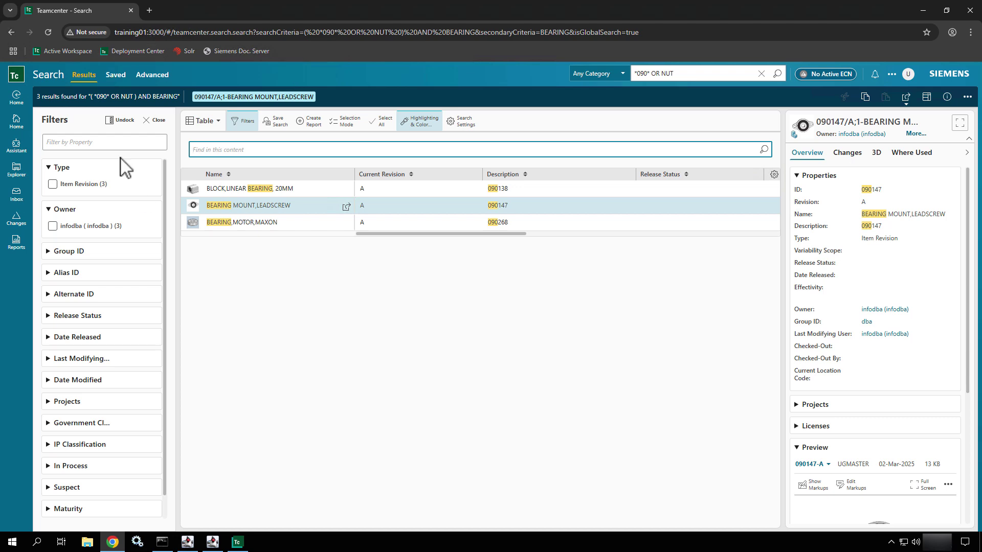
left_click(277, 132)
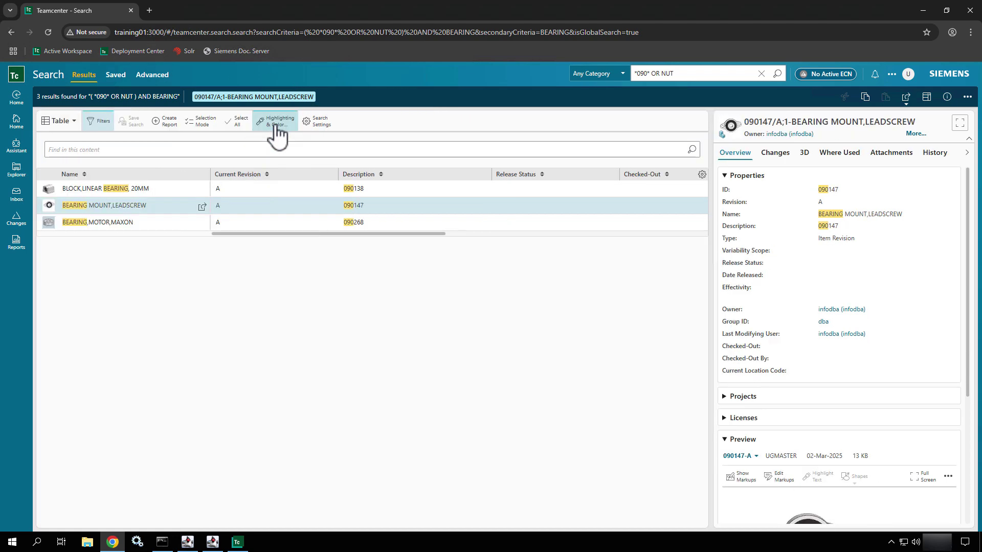
- Examine the Save Search form, dock it beside the results and close it without saving
left_click(362, 137)
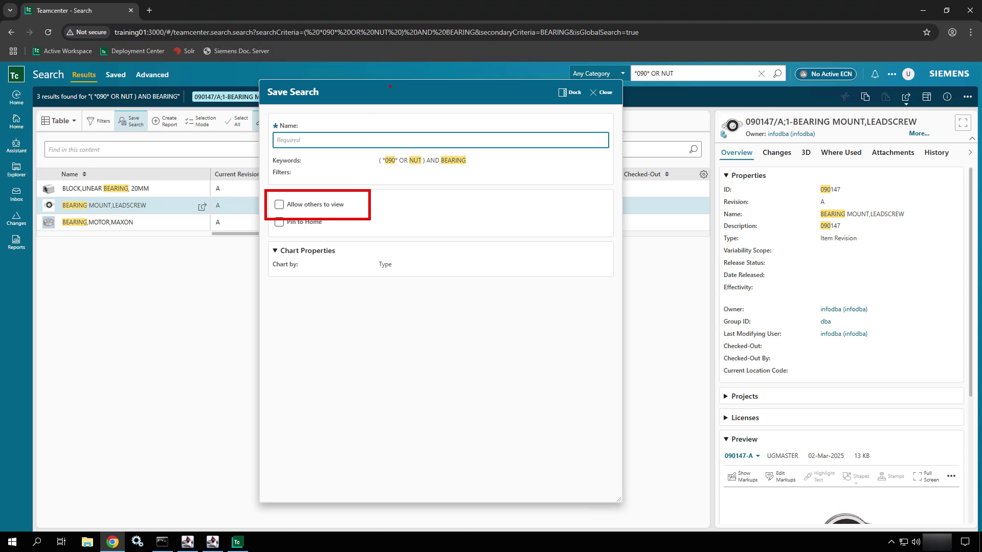
left_click_drag(375, 95, 338, 163)
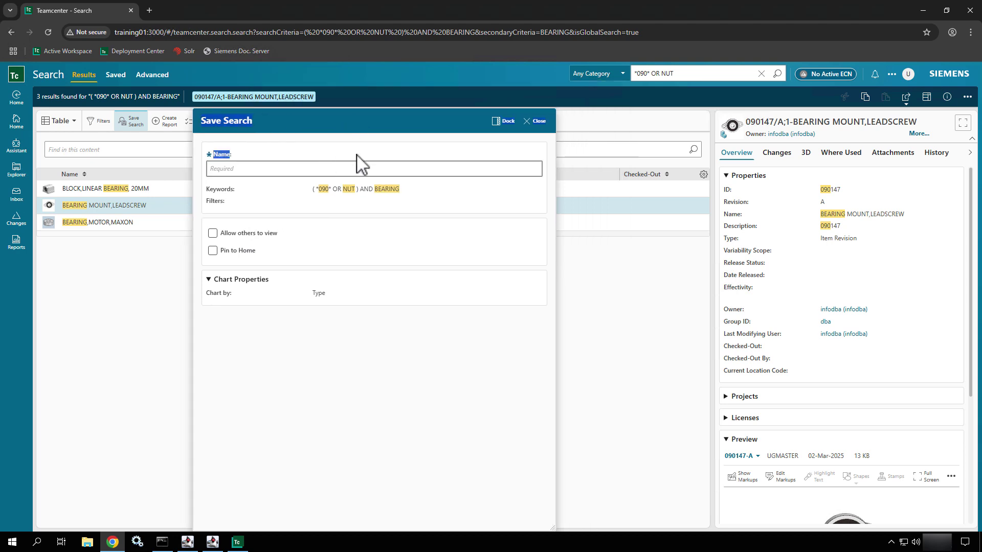
left_click(508, 123)
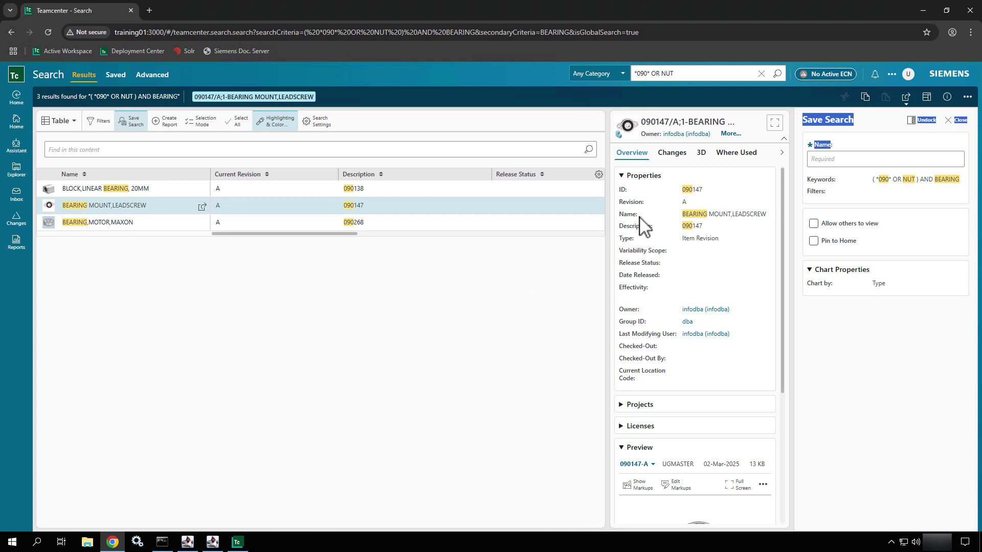
left_click(958, 122)
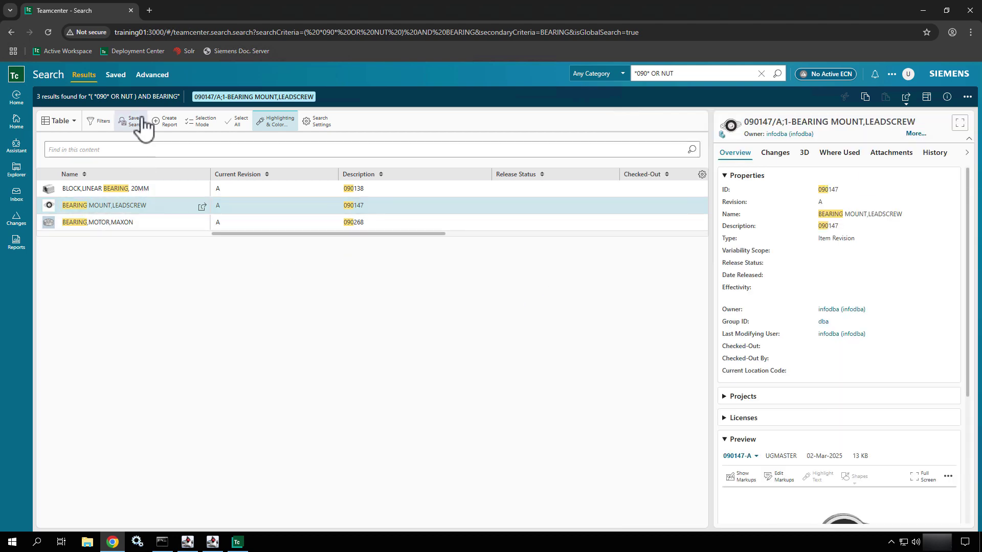
- Examine the Active summary report and Active item report options for a new report, and close the form without creating one
left_click(175, 124)
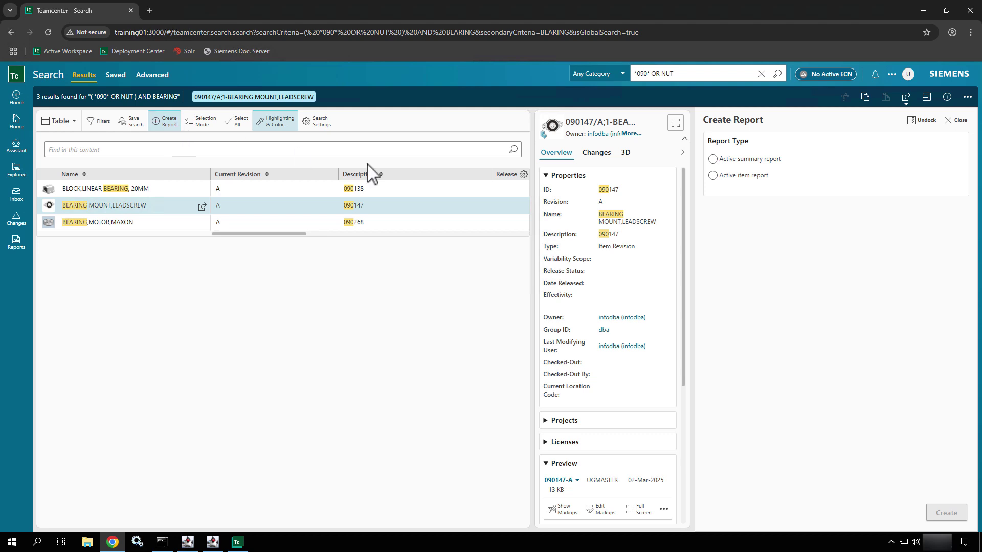
left_click(746, 159)
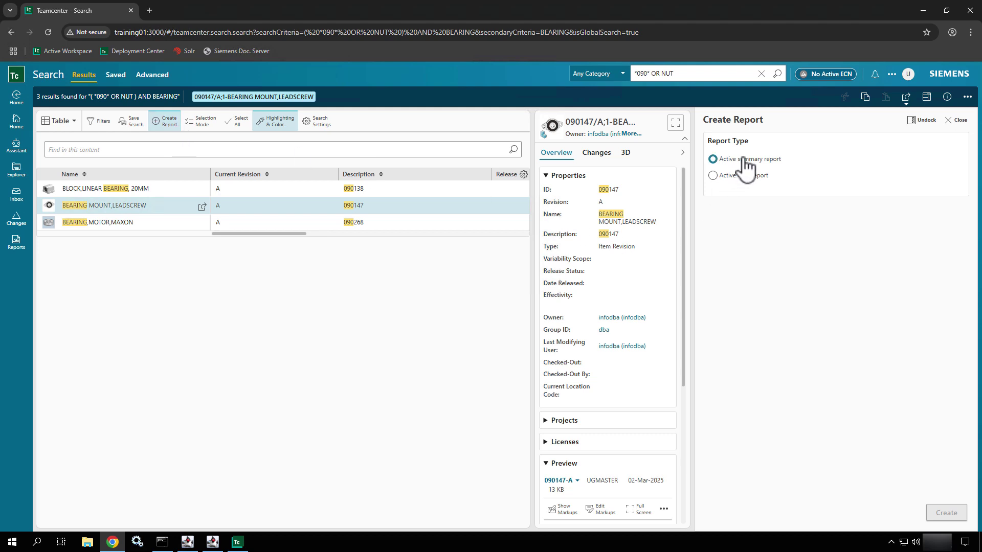
left_click(740, 176)
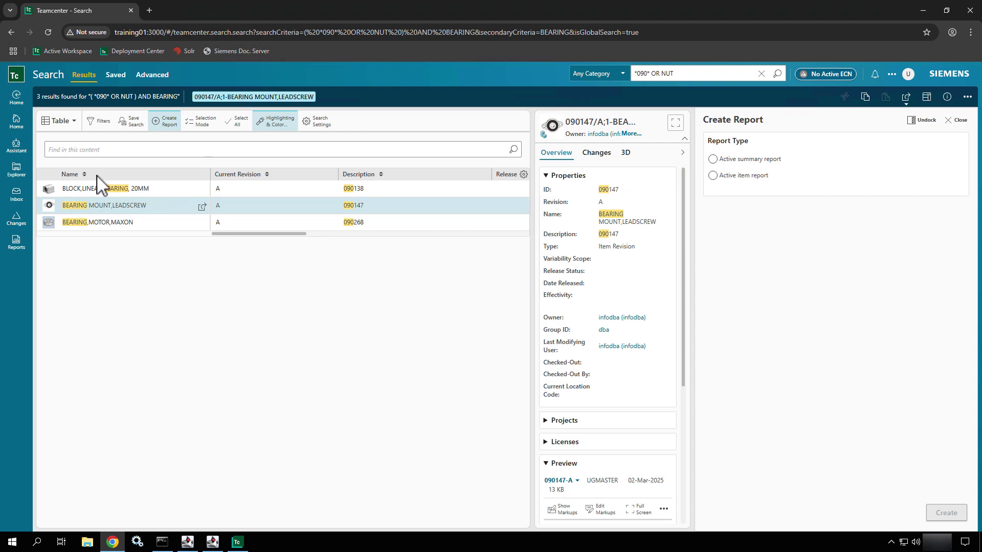
left_click(713, 175)
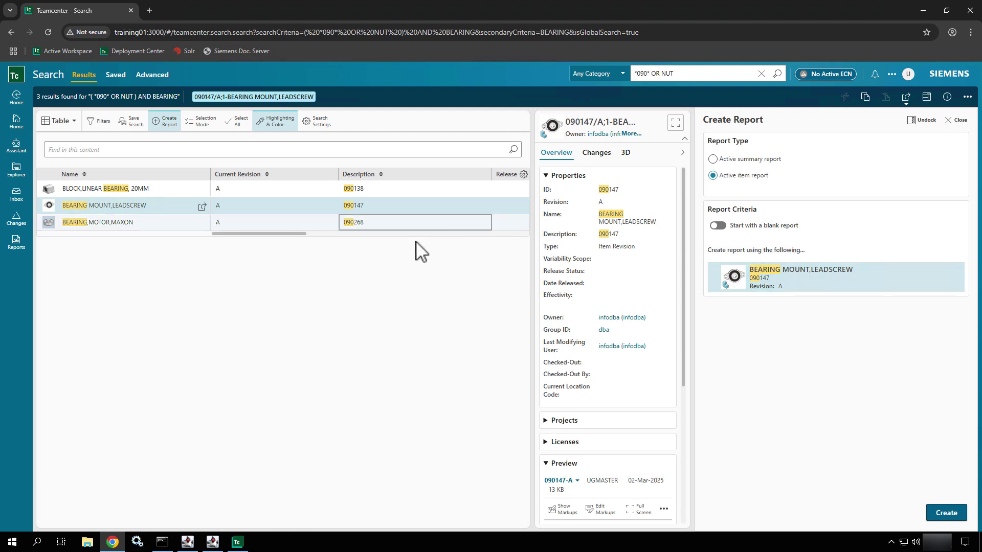
left_click(959, 121)
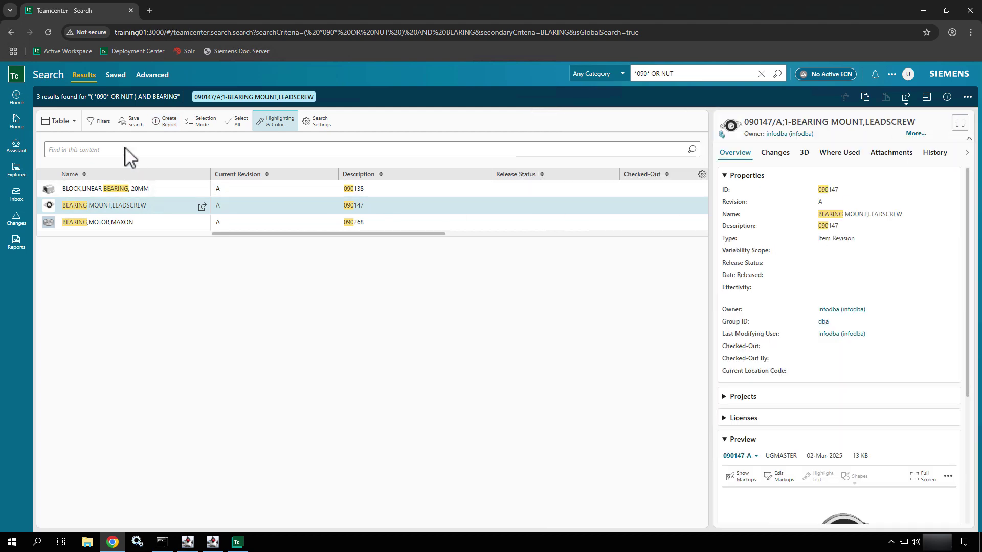
- Enable multiple selection and add the 20MM linear bearing block to the selected leadscrew bearing mount
left_click(213, 126)
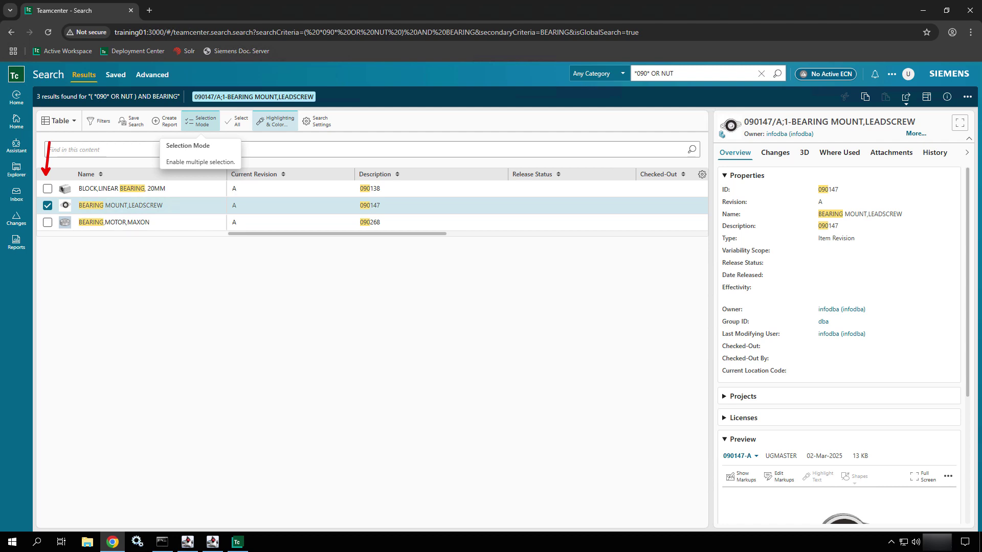
left_click(47, 189)
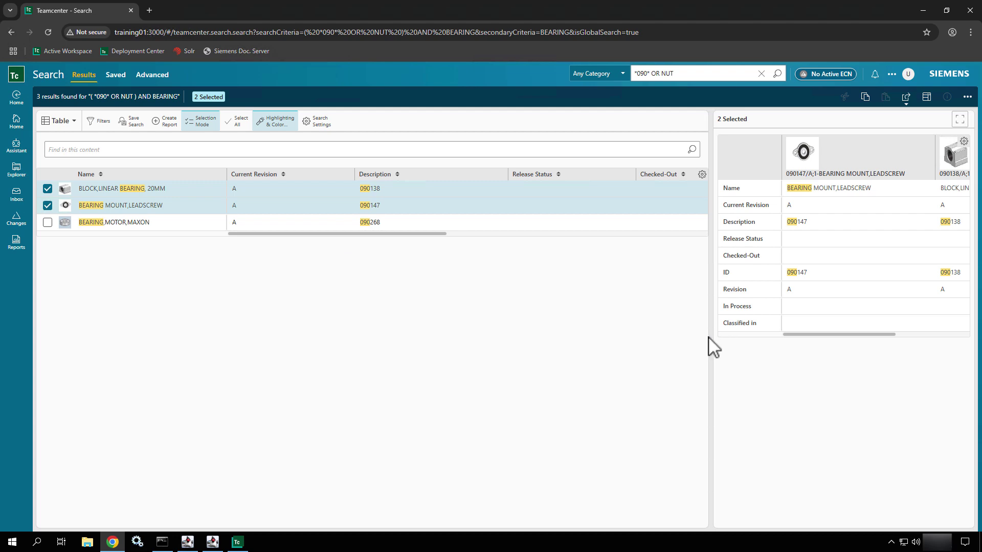
- Widen the comparison area for the selected results, then select all results and clear every selection
left_click_drag(711, 335, 441, 330)
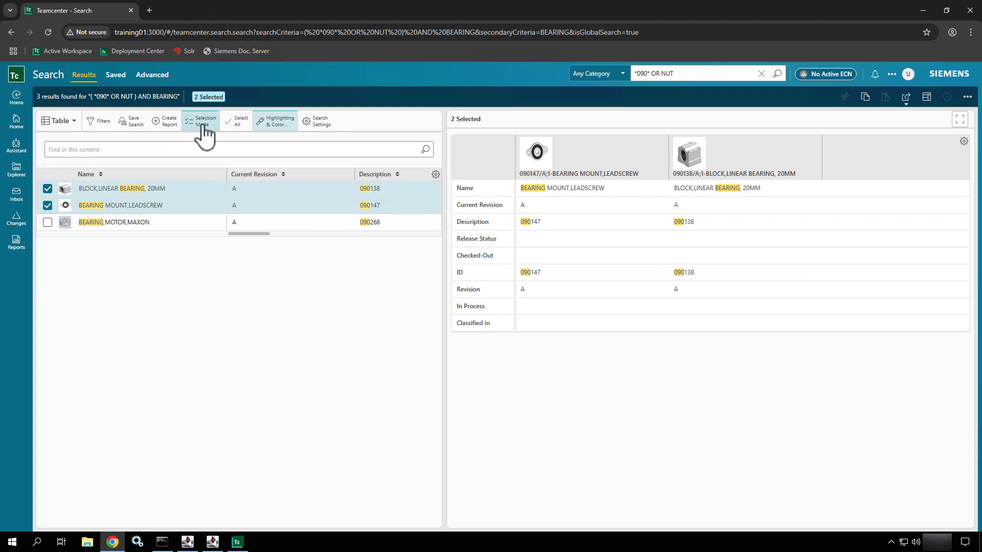
left_click(239, 130)
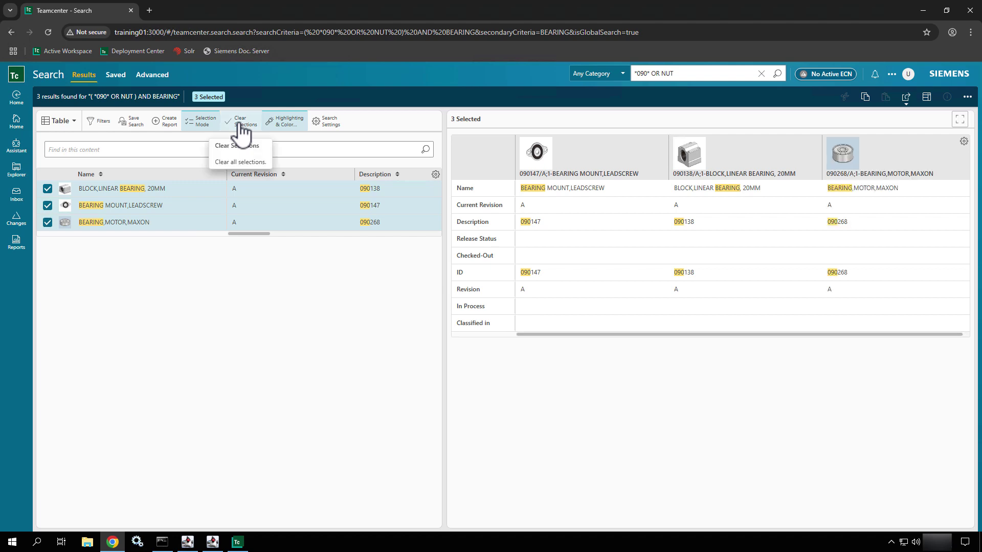
left_click(239, 128)
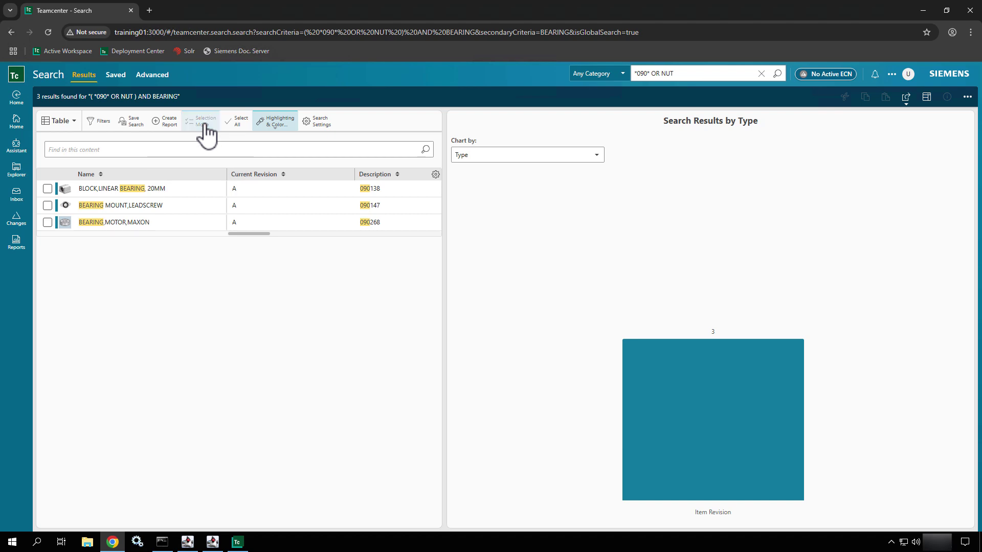
- Select the range from the 20MM linear bearing block through the Maxon motor bearing, then remove the motor bearing from the selection
left_click(180, 193)
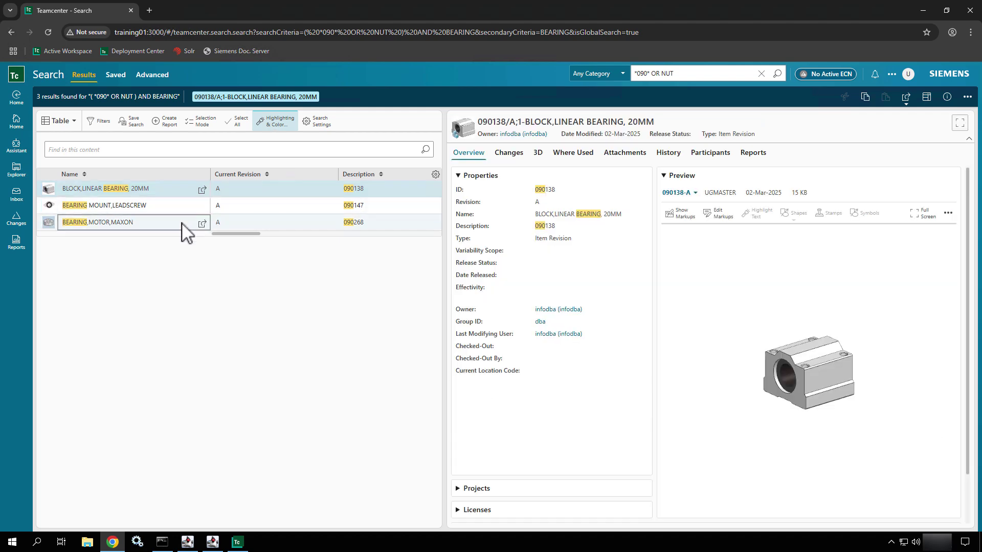
left_click(182, 222, "shift")
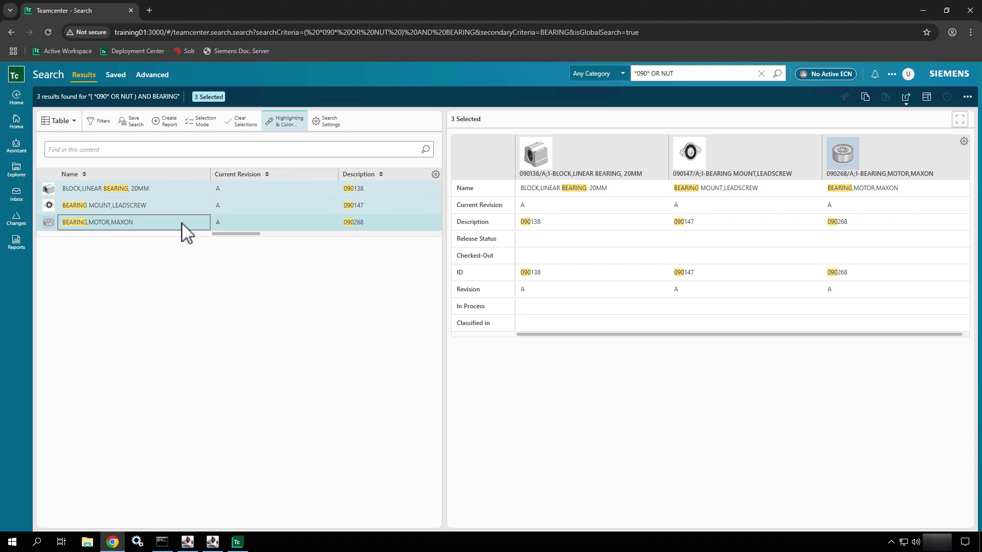
left_click(161, 222, "ctrl")
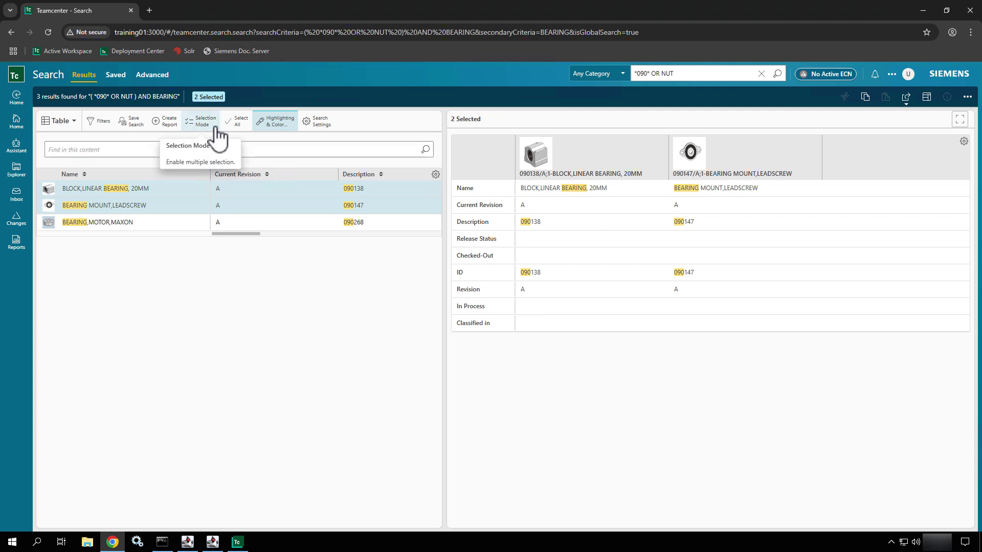
- Turn the search-term highlighting in the results off and back on
left_click(279, 123)
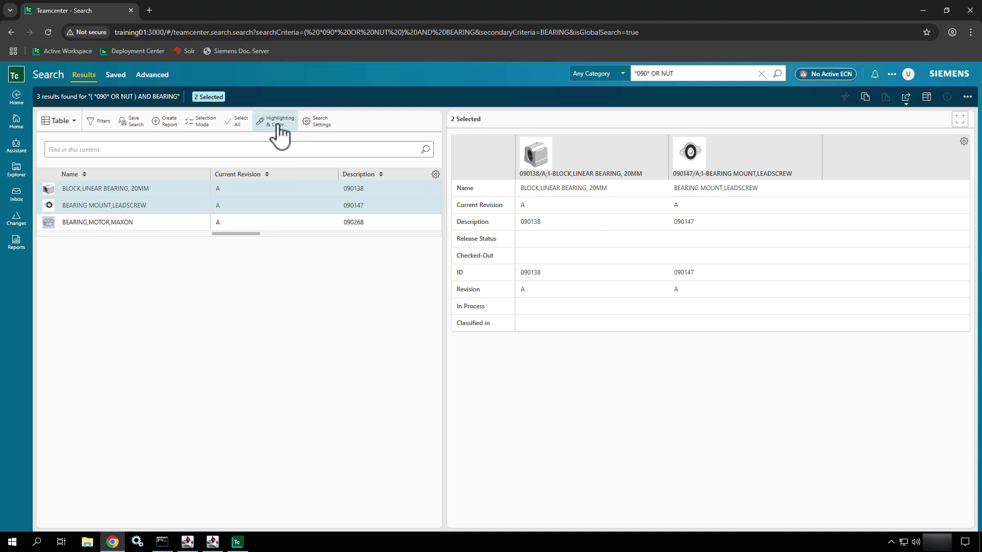
left_click(279, 123)
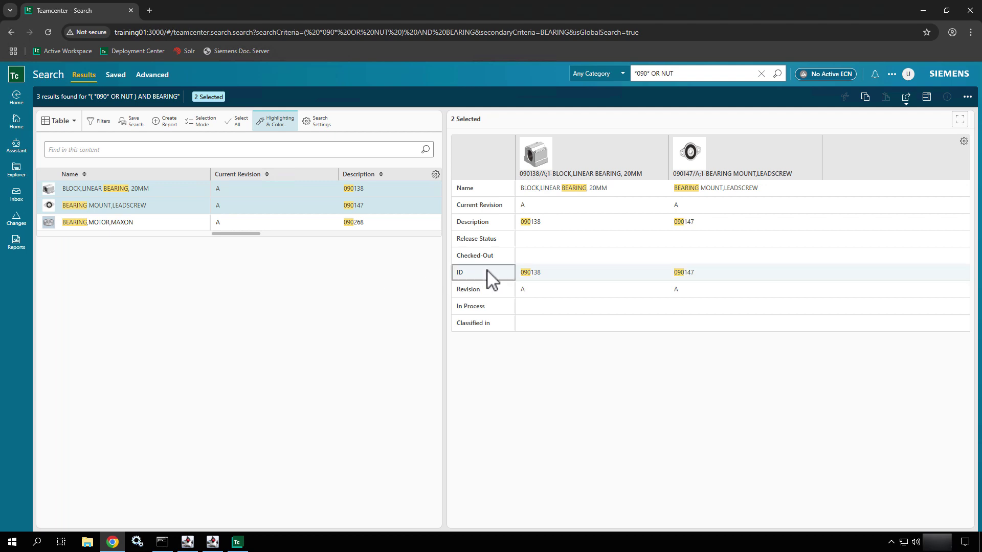
- Examine the column arrangement settings of the results table and the Description column's sorting and filtering options, closing them without changes
left_click(434, 173)
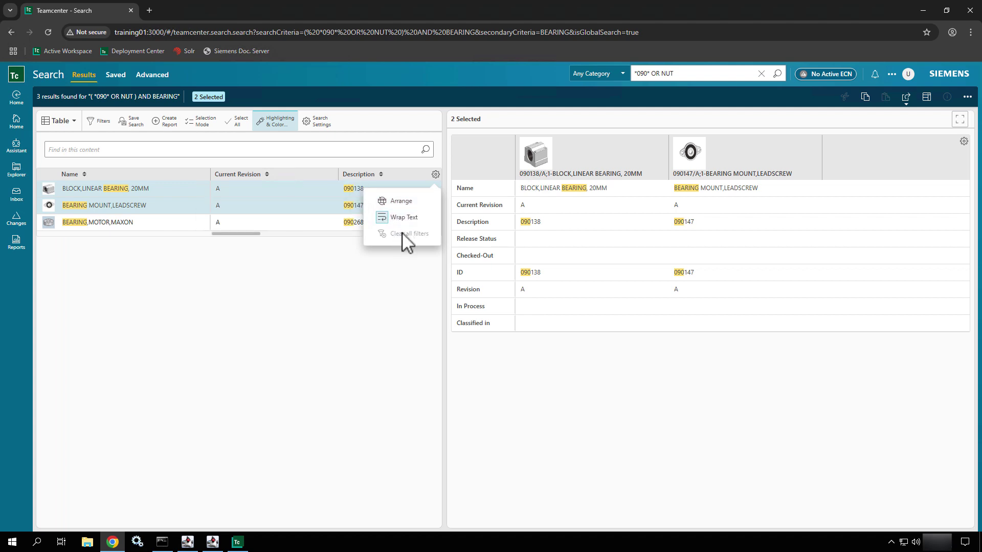
left_click(412, 202)
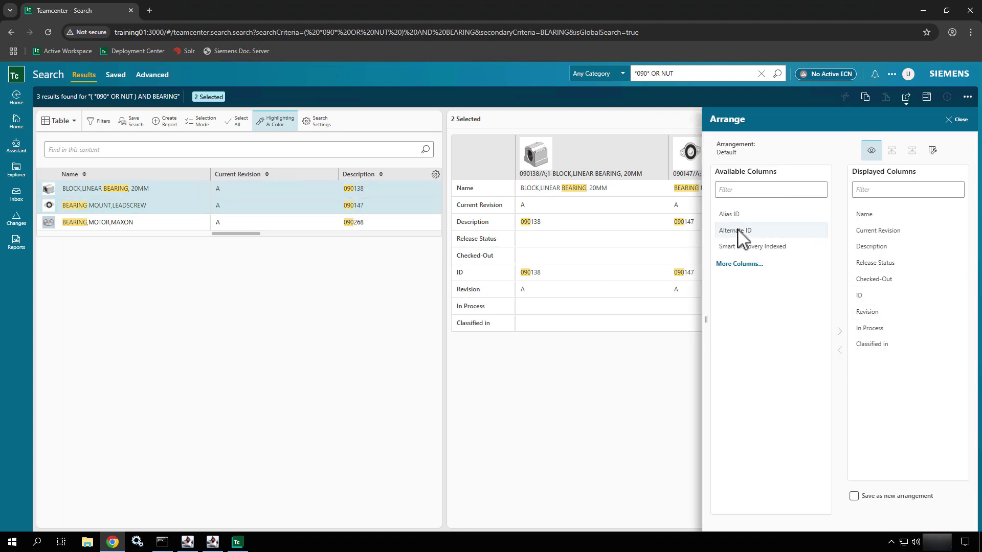
left_click(961, 121)
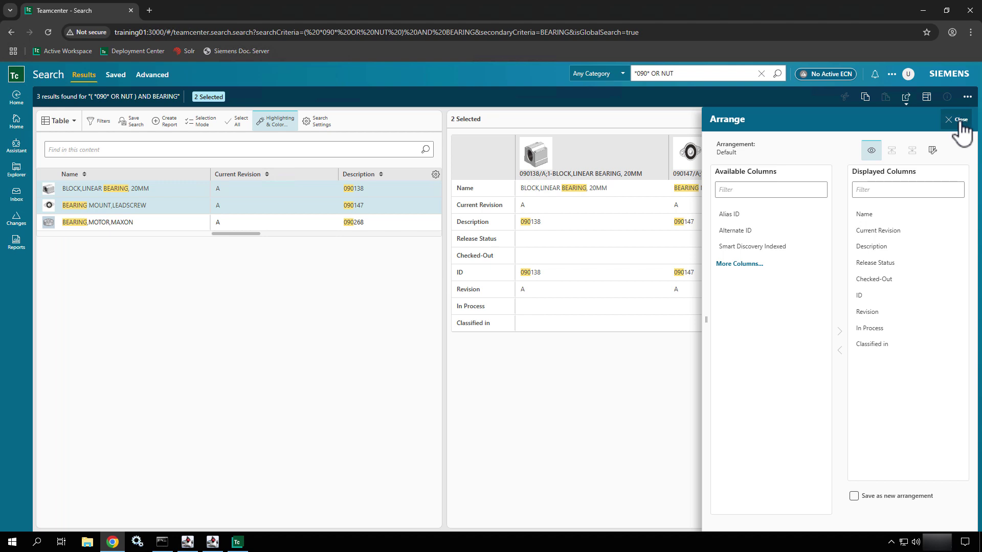
left_click(436, 174)
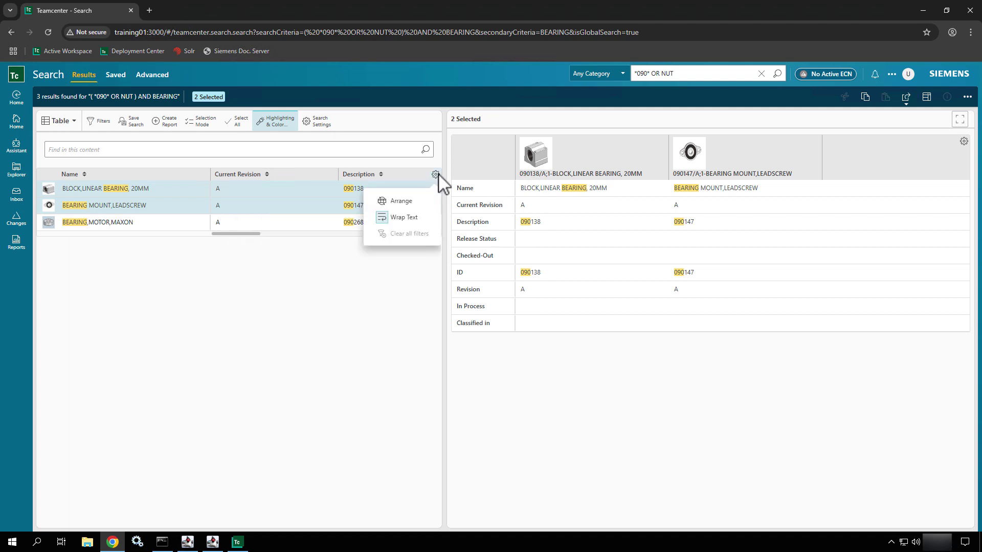
left_click(398, 184)
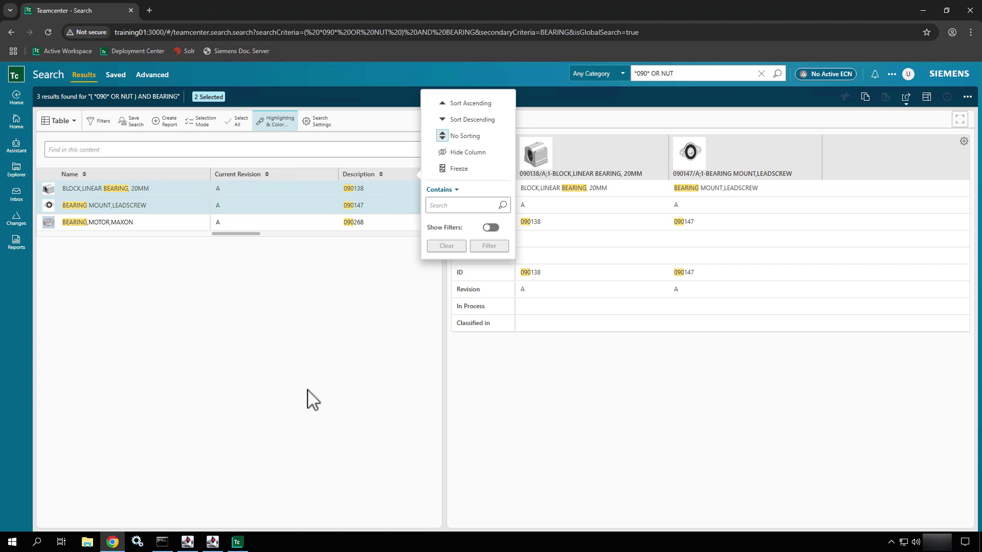
left_click(318, 376)
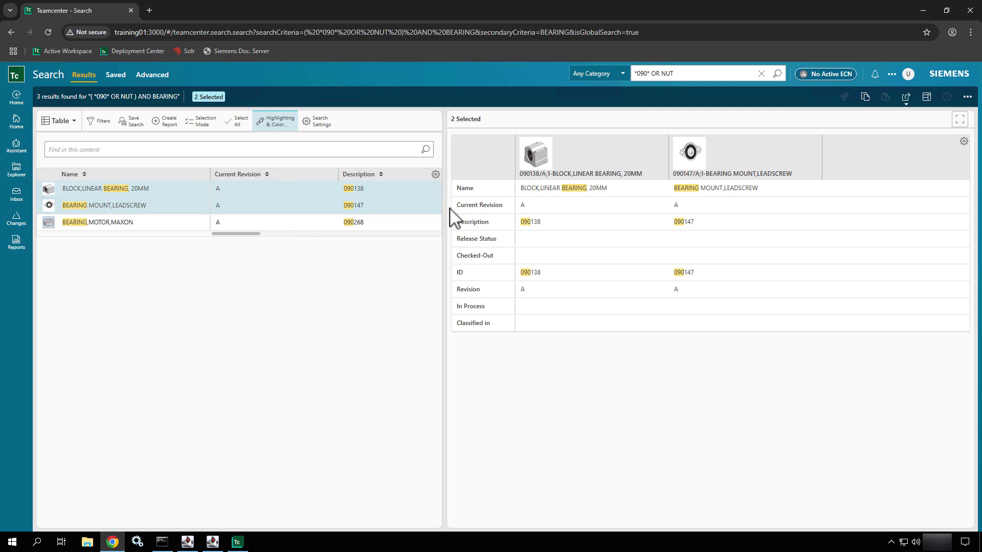
- Switch the widened results area to list display and back to a table with the filters hidden
left_click_drag(445, 213, 660, 243)
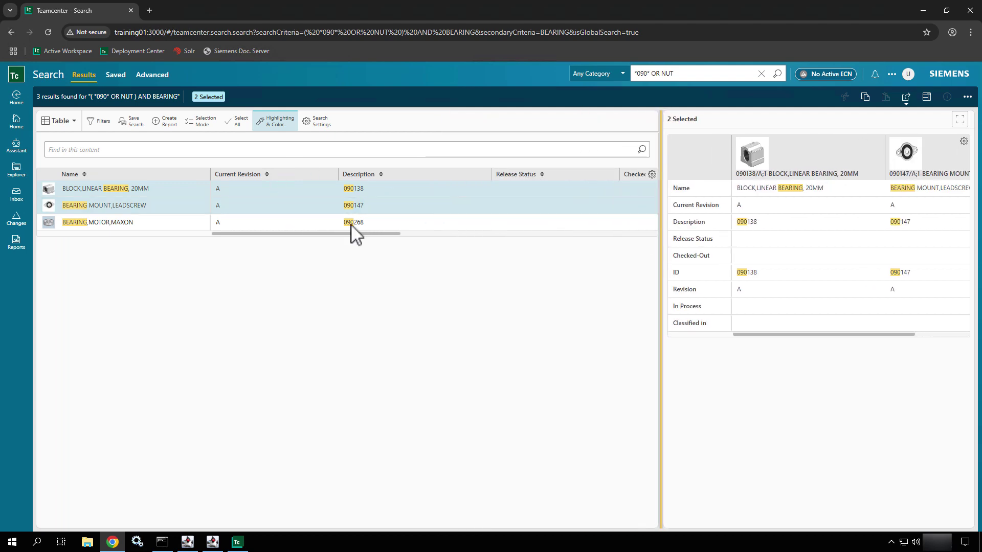
left_click(63, 124)
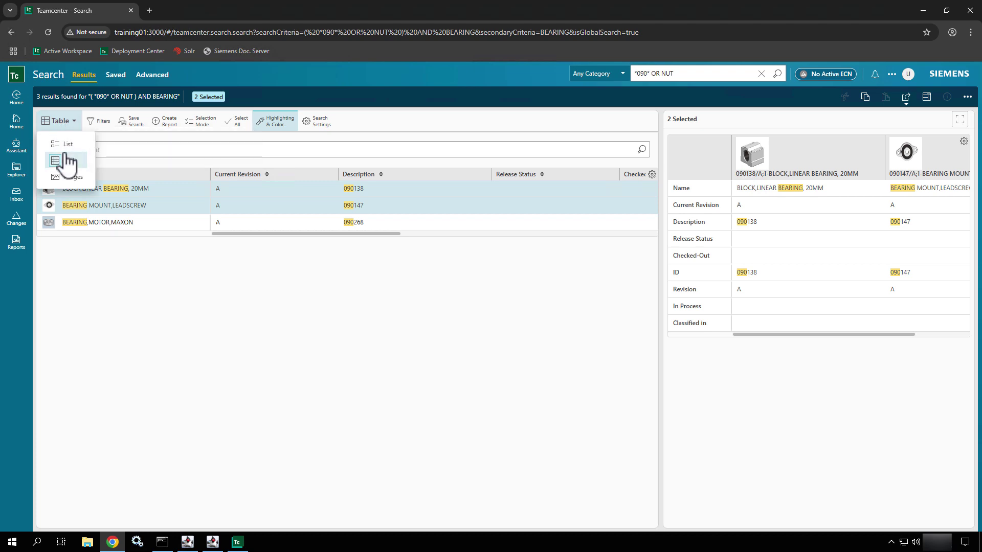
left_click(66, 145)
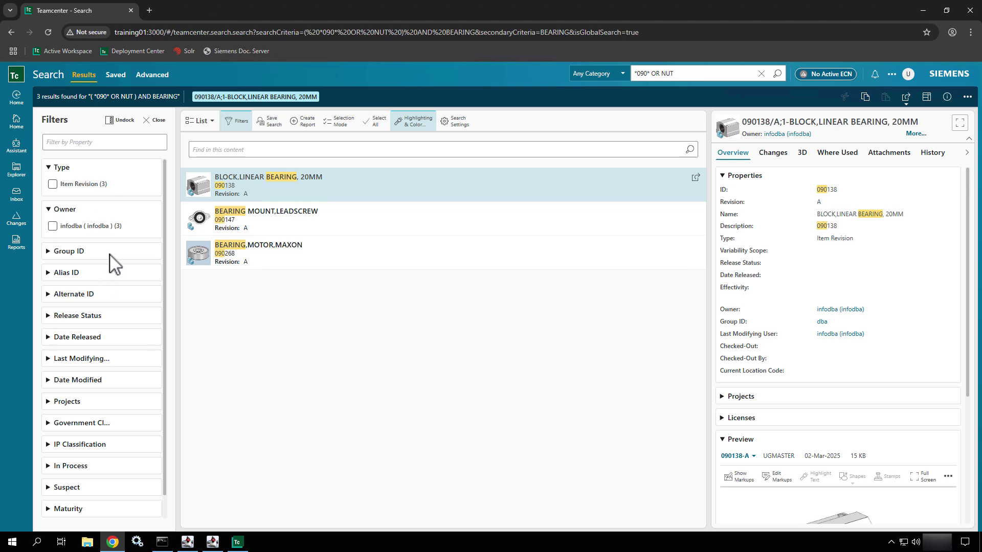
left_click(202, 122)
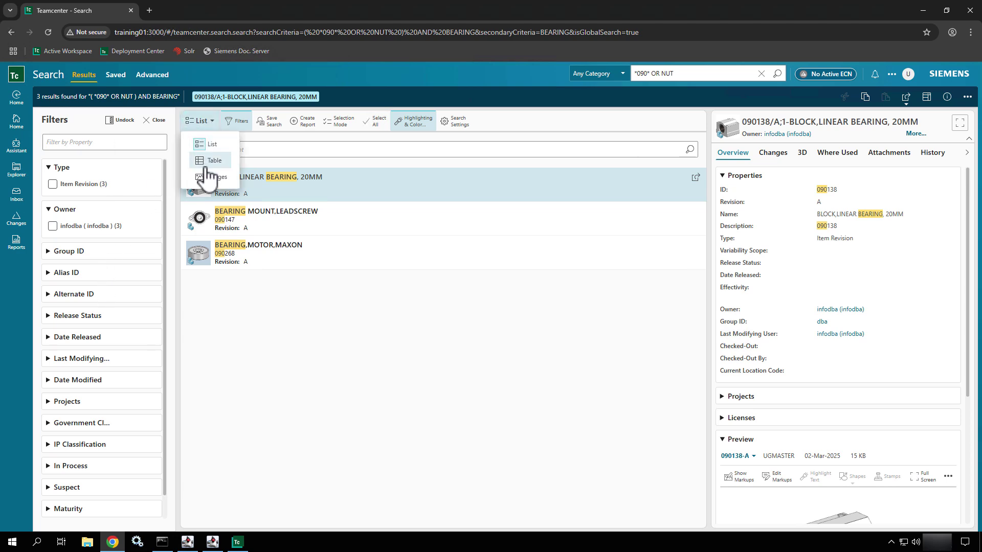
left_click(207, 170)
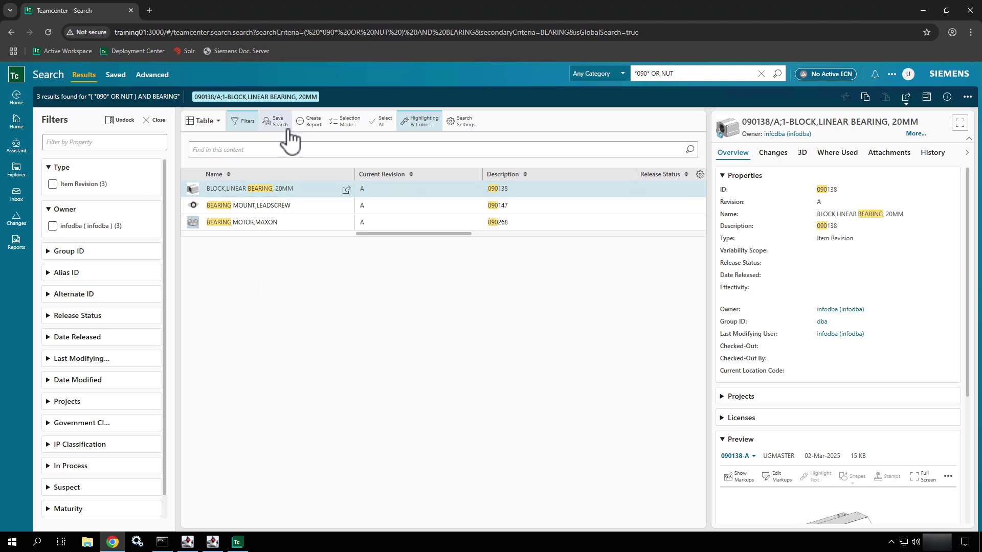
left_click(248, 123)
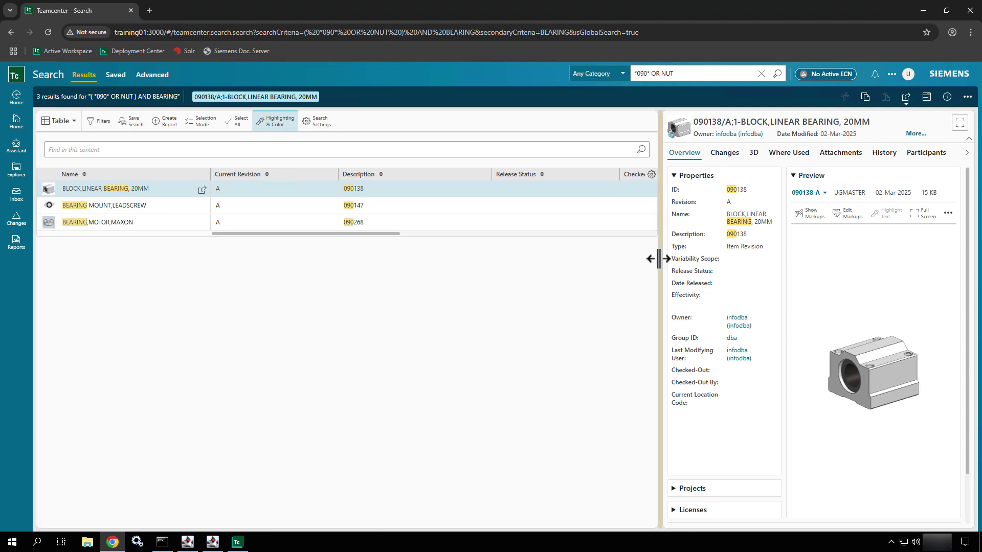
- Widen the details area beside the results and select only the leadscrew bearing mount
left_click_drag(660, 259, 415, 249)
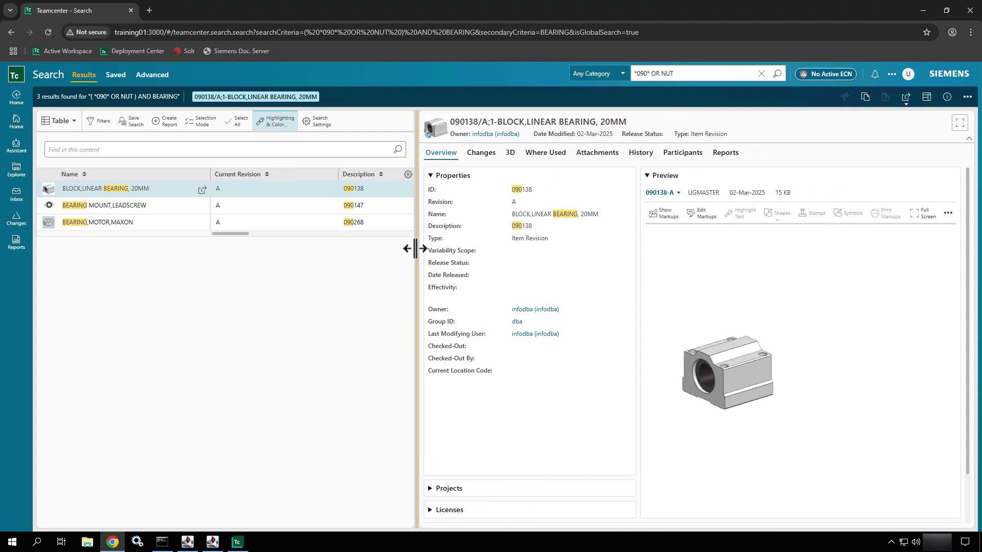
left_click(138, 208, "ctrl")
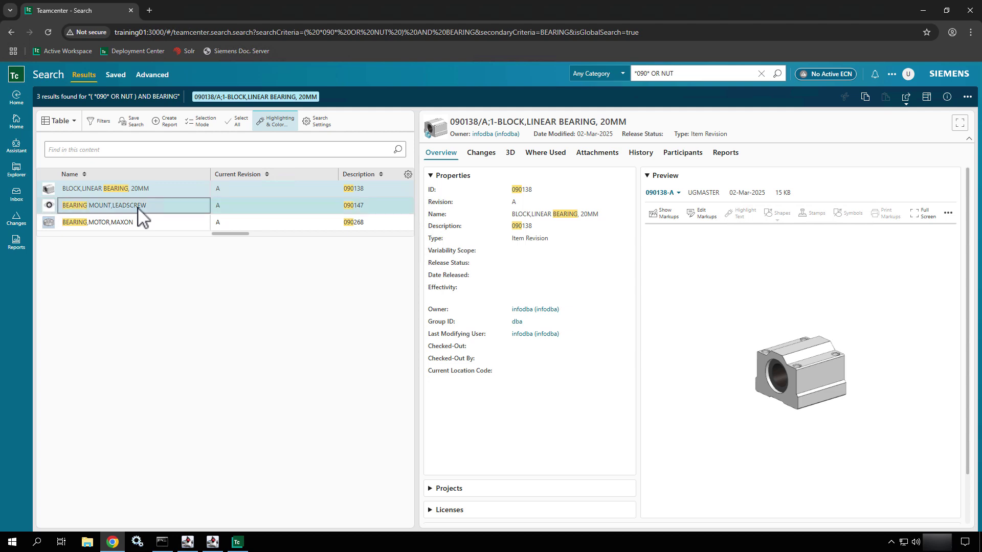
left_click(139, 207)
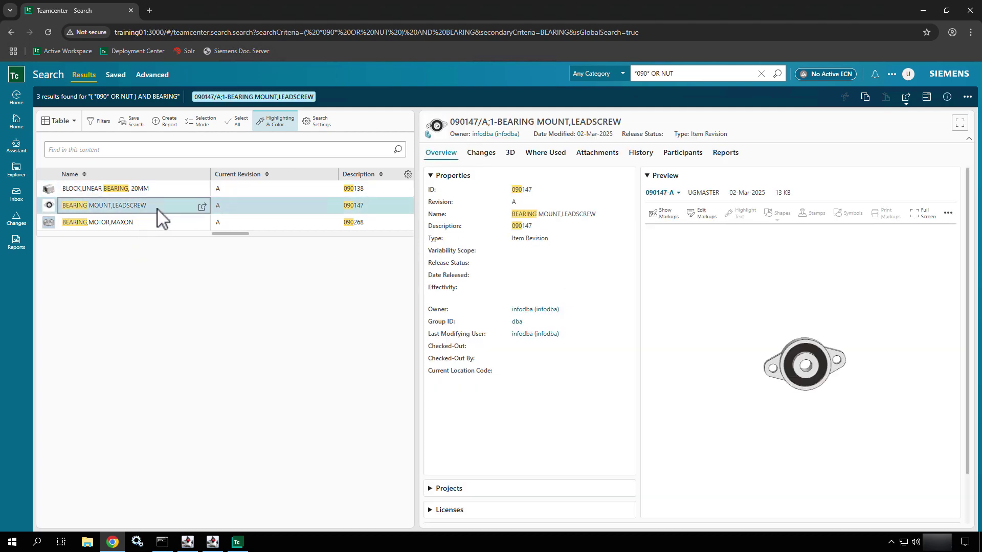
- Add the leadscrew bearing mount to the favorites and remove it again
right_click(158, 209)
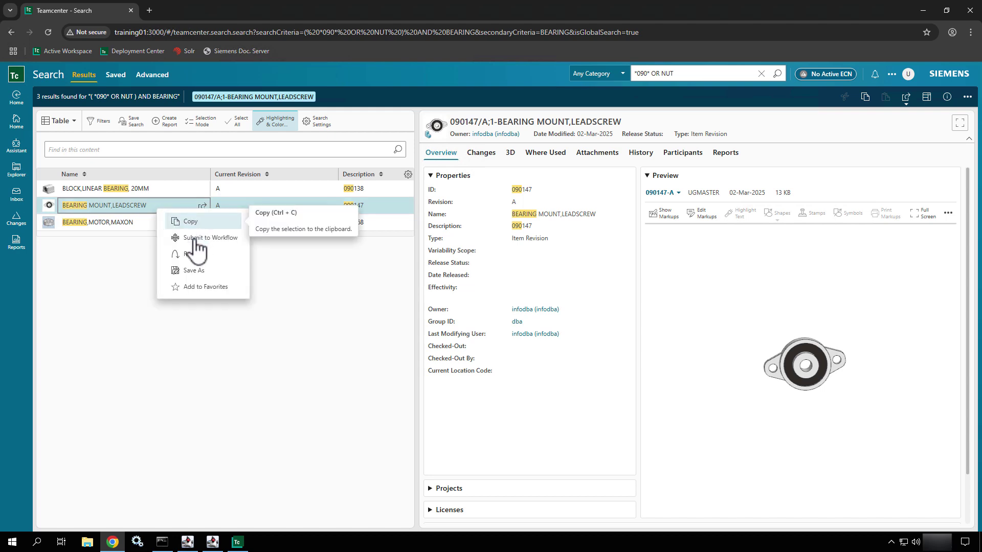
left_click(230, 288)
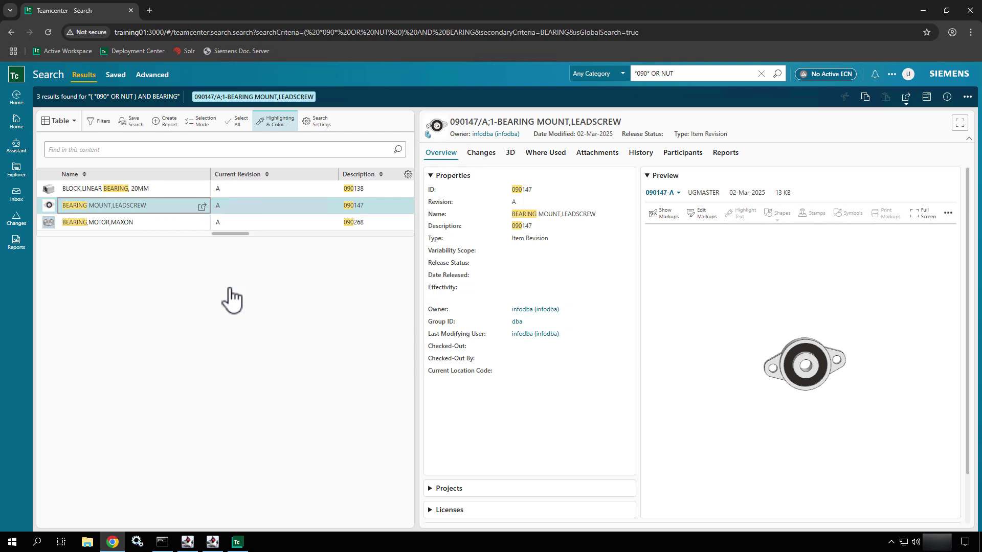
right_click(155, 211)
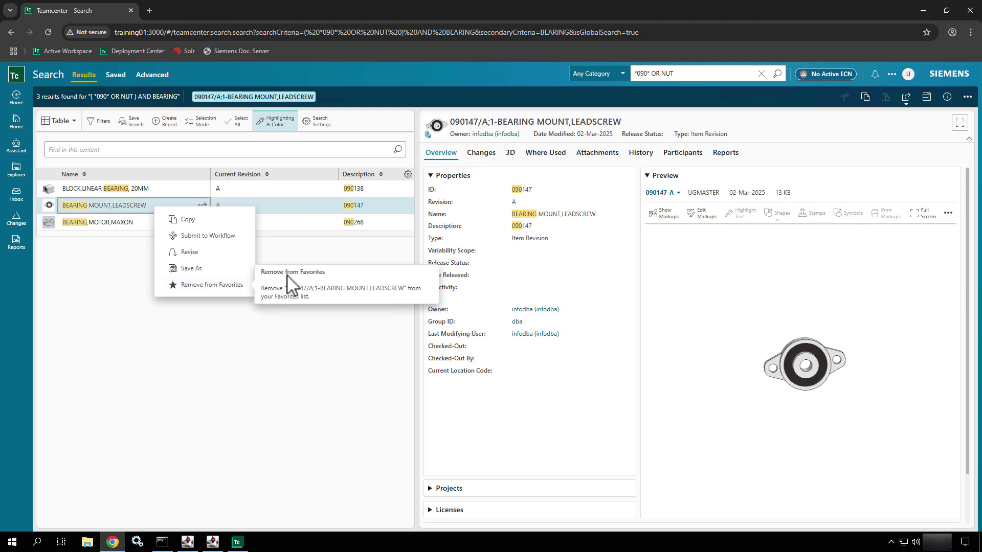
left_click(219, 288)
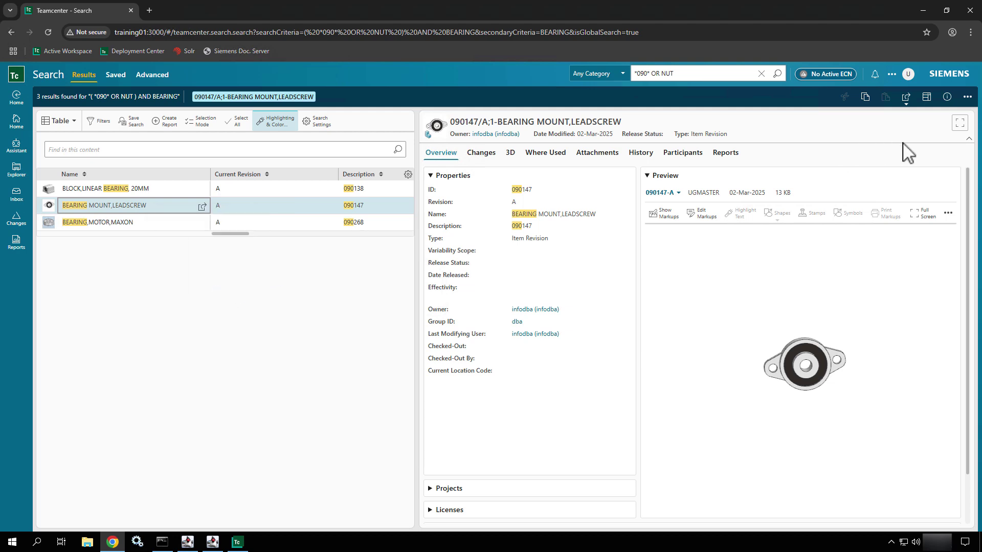
- Examine the leadscrew bearing mount's attachments and the New, Edit, Manage and Share commands available for it
left_click(599, 156)
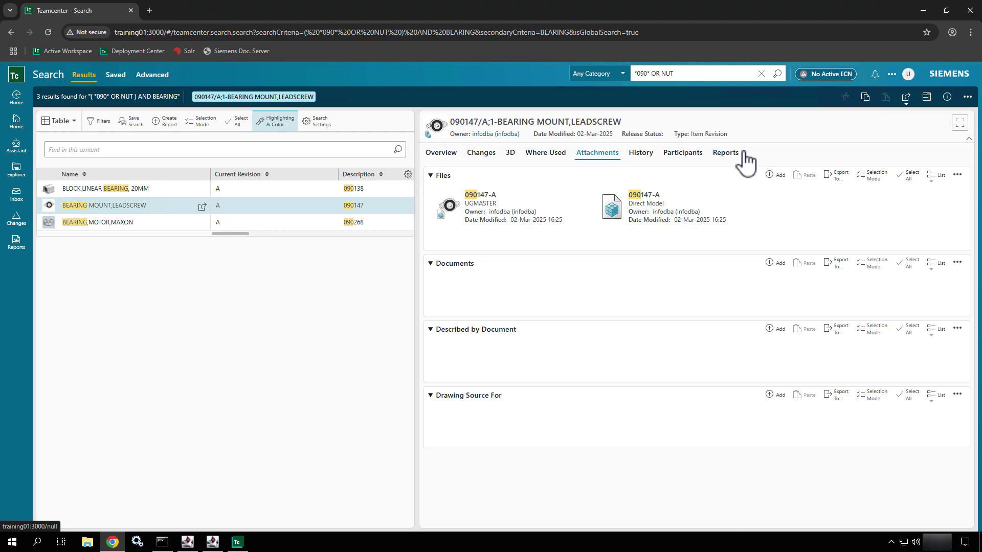
left_click(968, 99)
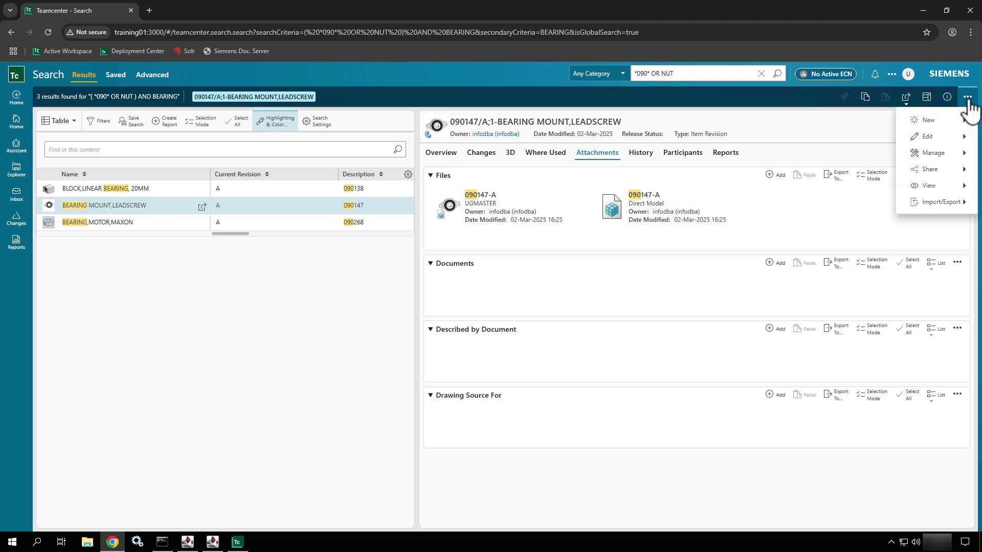
left_click(929, 121)
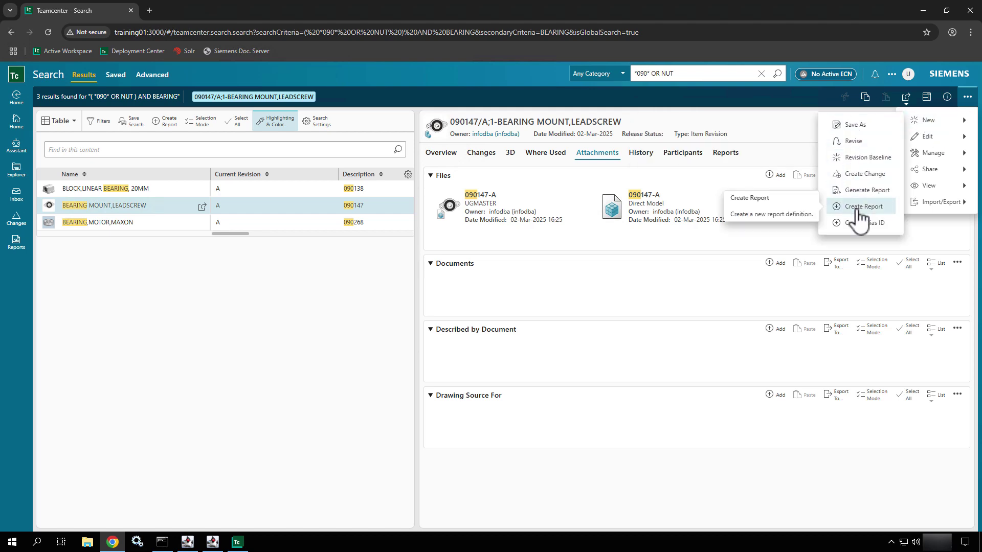
left_click(944, 142)
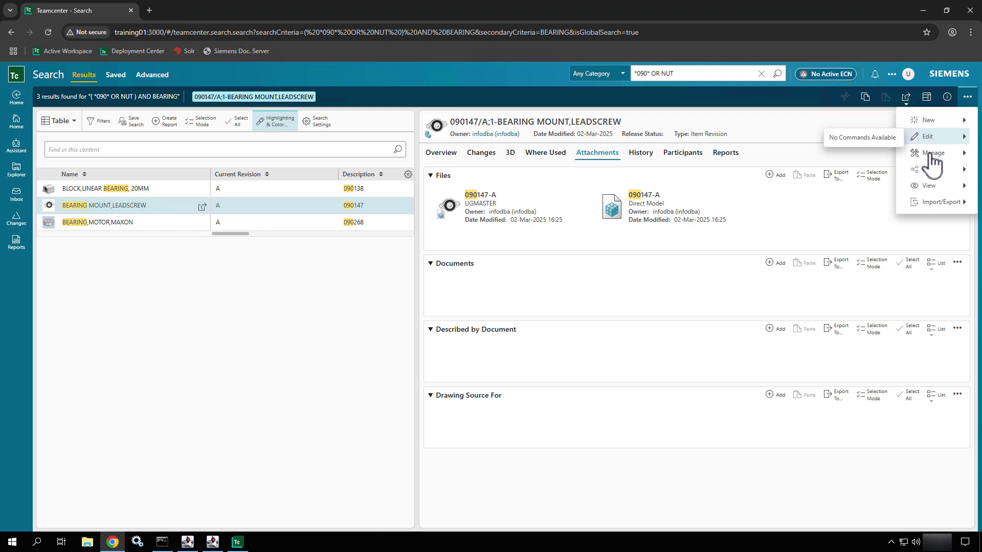
left_click(929, 159)
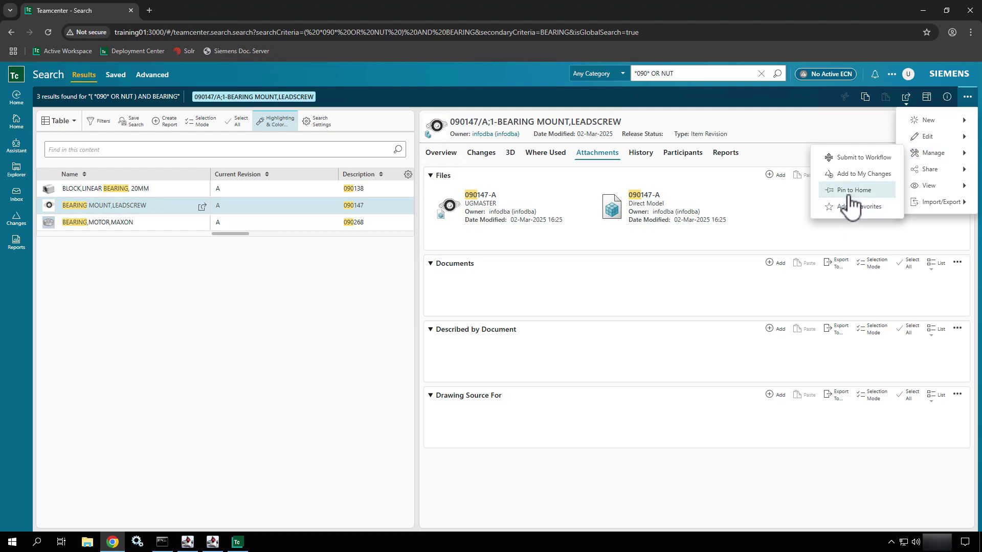
left_click(931, 173)
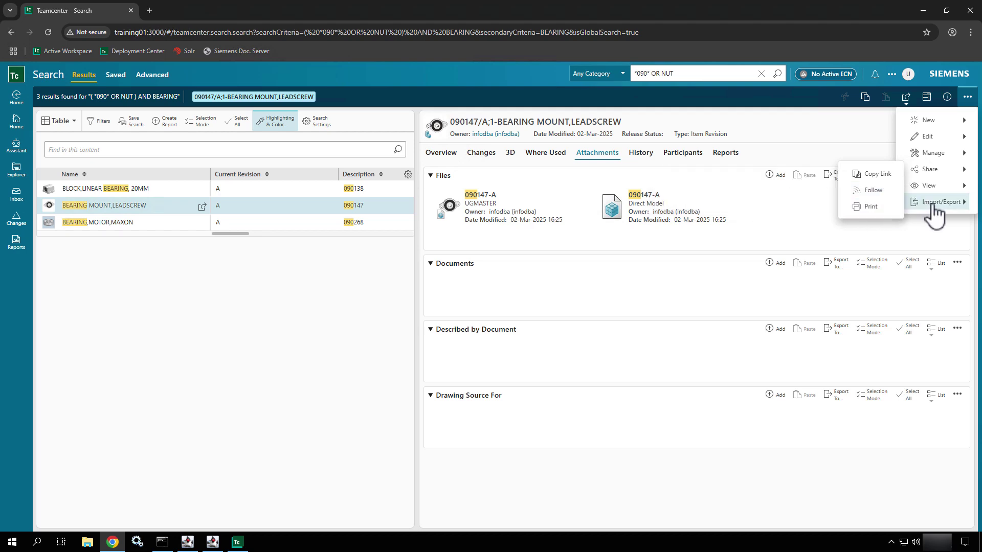
- Export all search results (up to 1000) as shown to an Excel file, keep the downloaded file and close the export settings
mouse_move(940, 193)
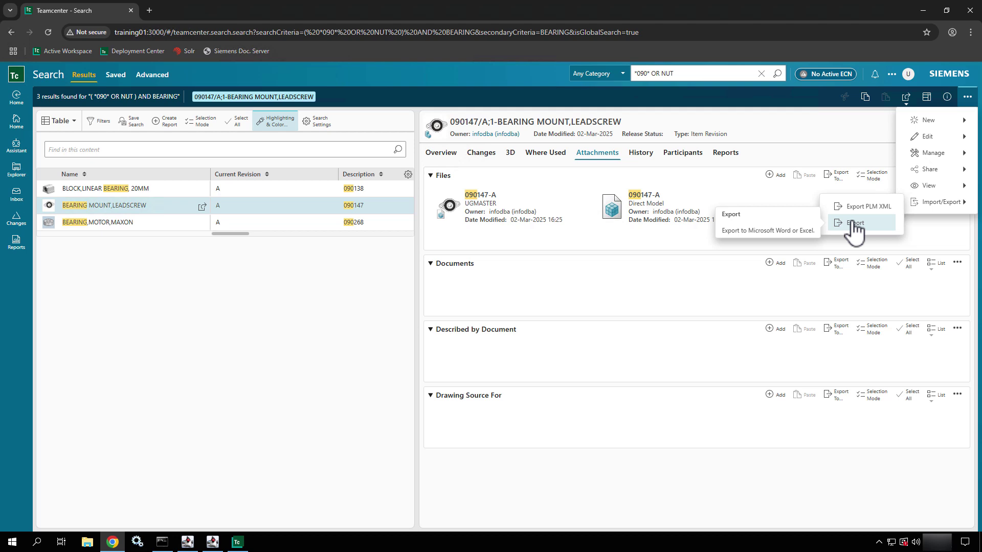
left_click(854, 223)
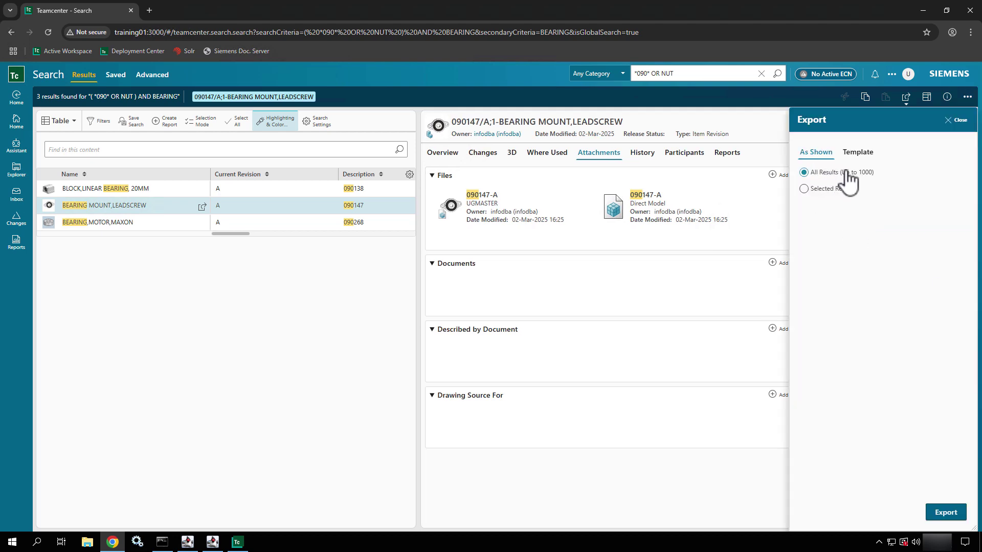
left_click(946, 513)
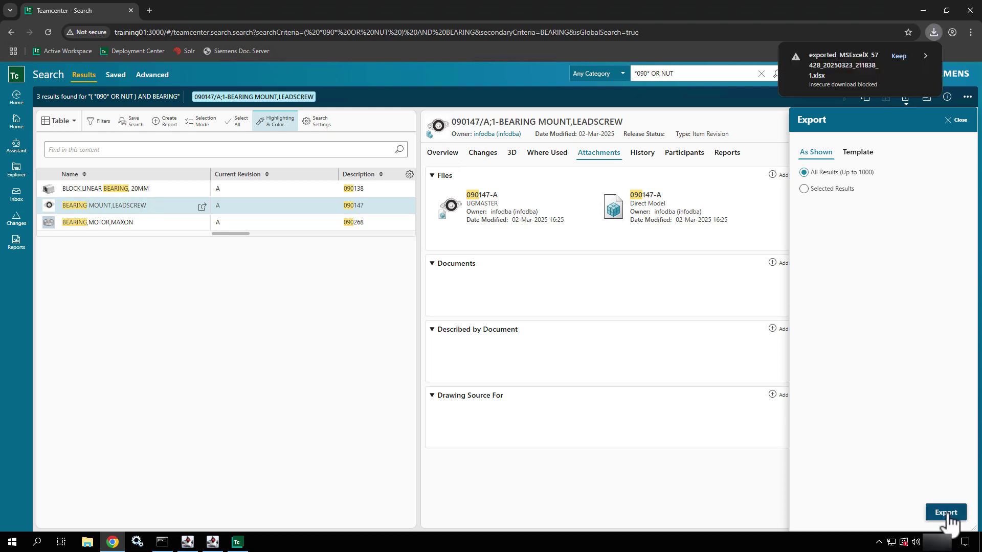
left_click(899, 54)
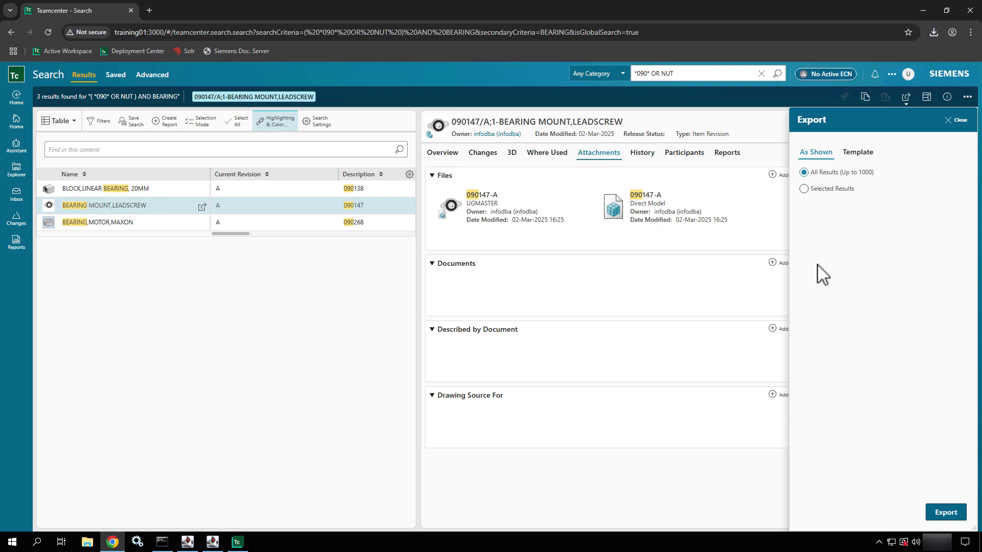
left_click(960, 121)
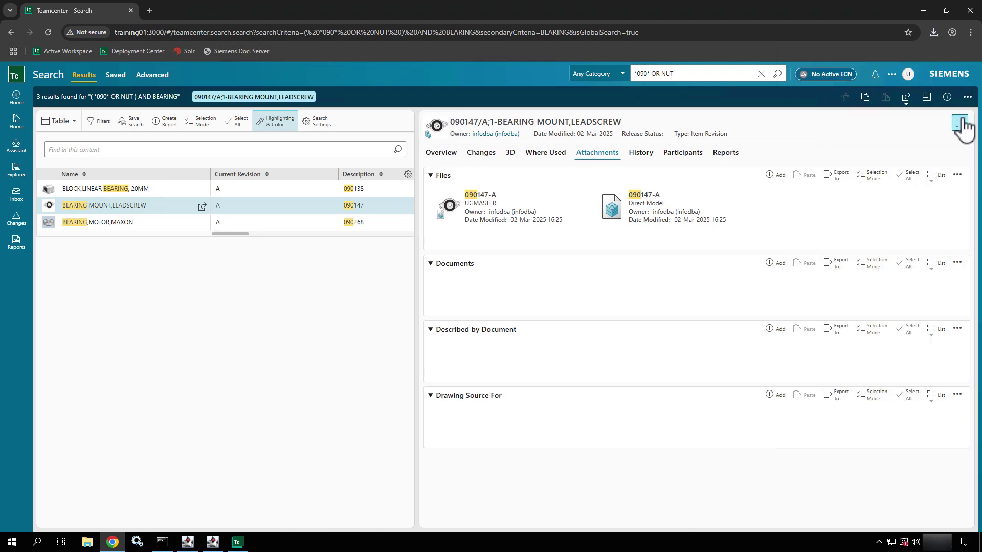
- Widen the results table area beside the details and review the available List, Table and Images display modes
left_click_drag(418, 165, 490, 164)
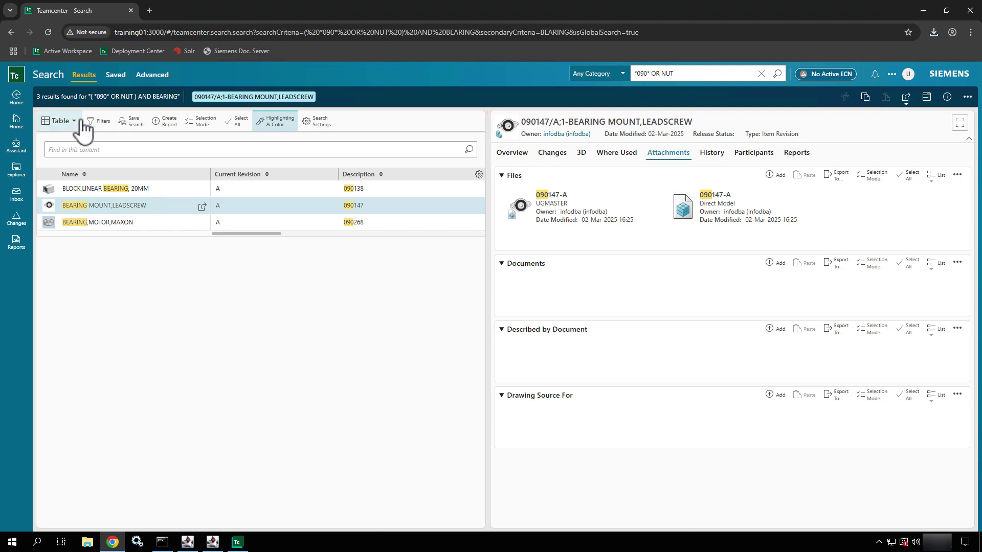
left_click(68, 123)
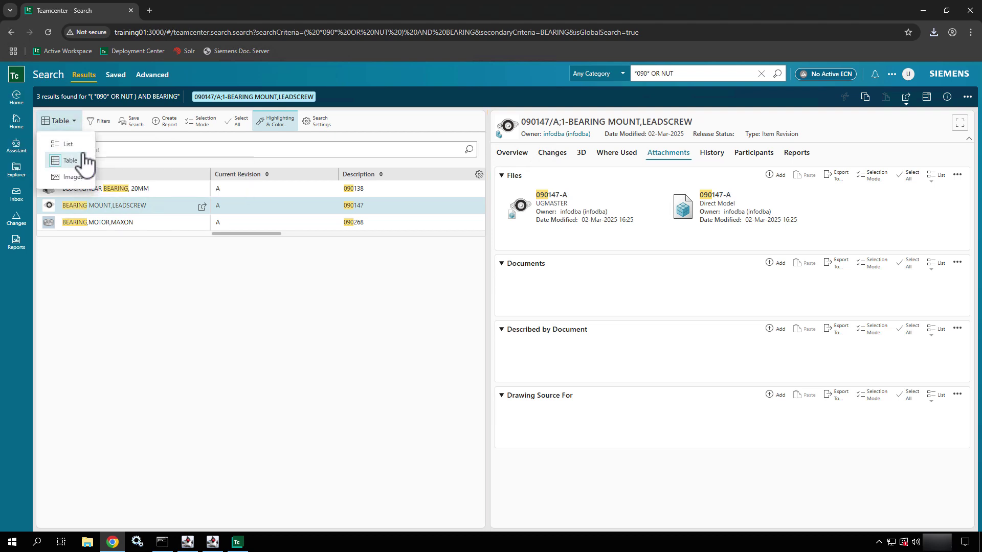
left_click(425, 381)
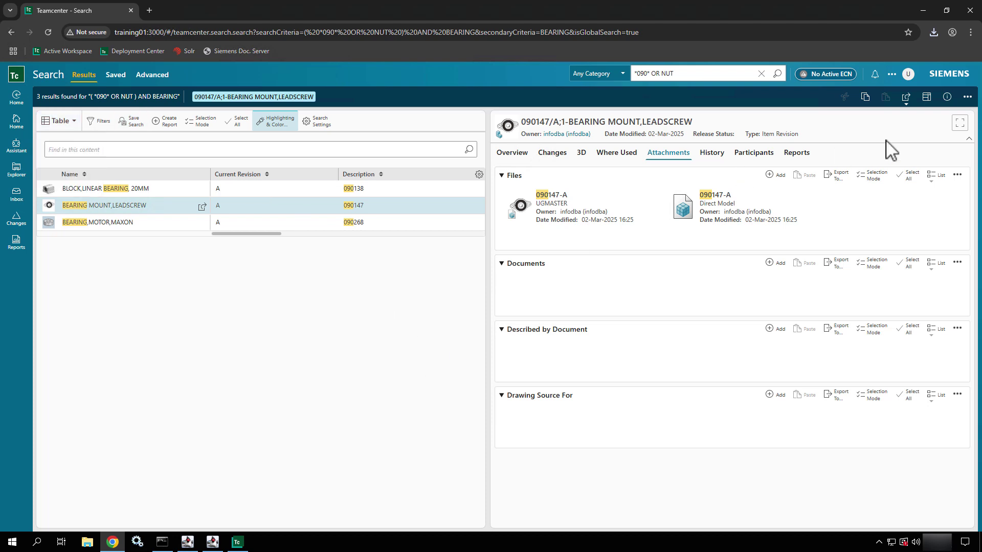
- Stack the results table above the details, and restore the layout with the table and details side by side
left_click(928, 98)
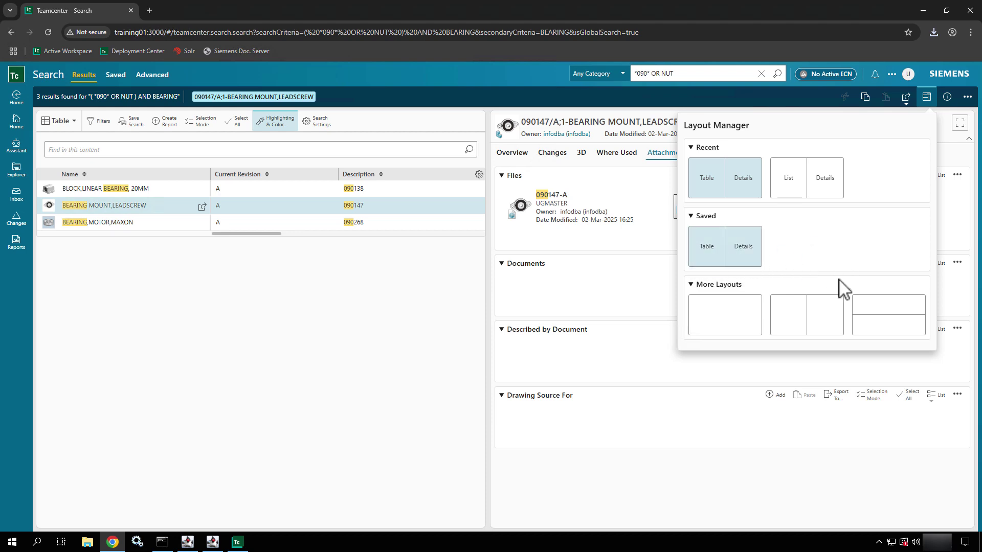
left_click(878, 321)
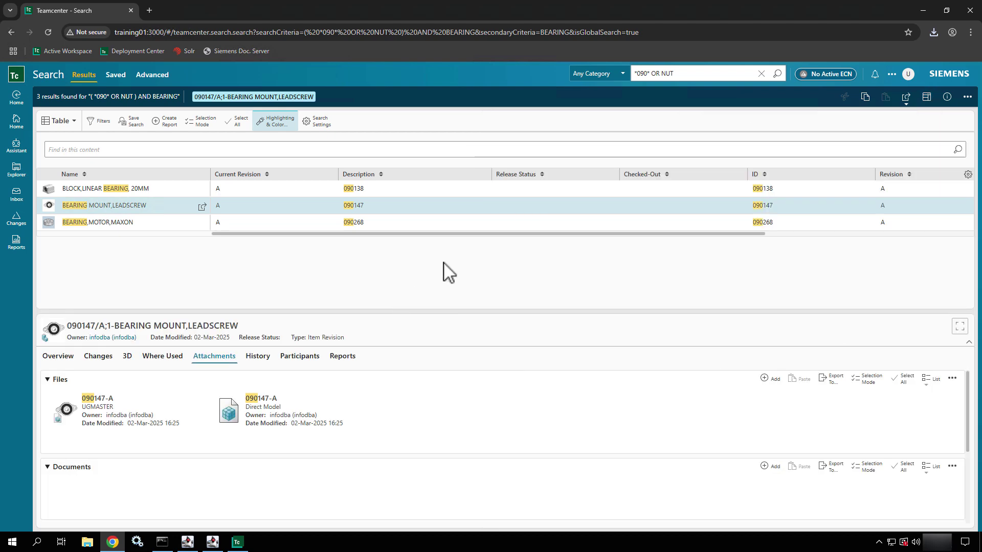
left_click(928, 98)
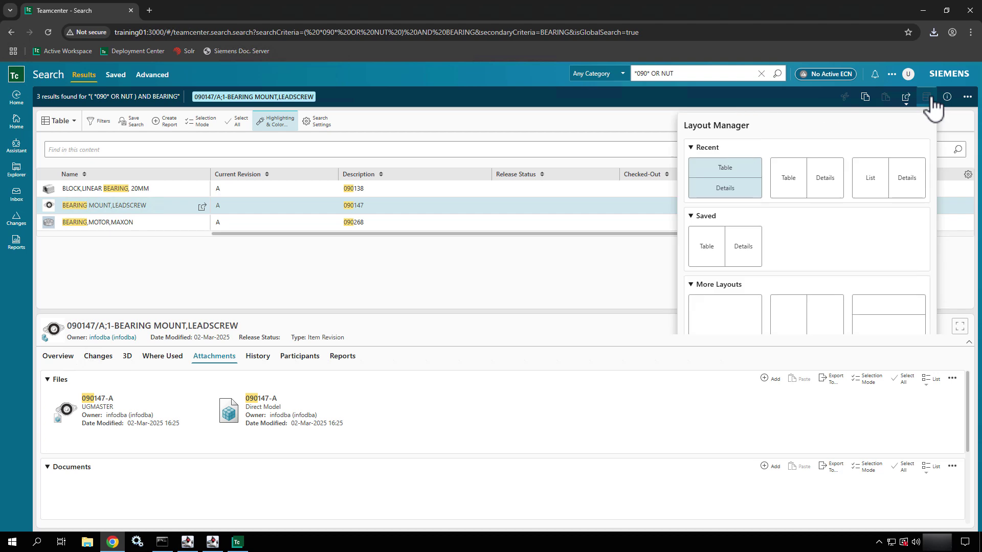
left_click(796, 176)
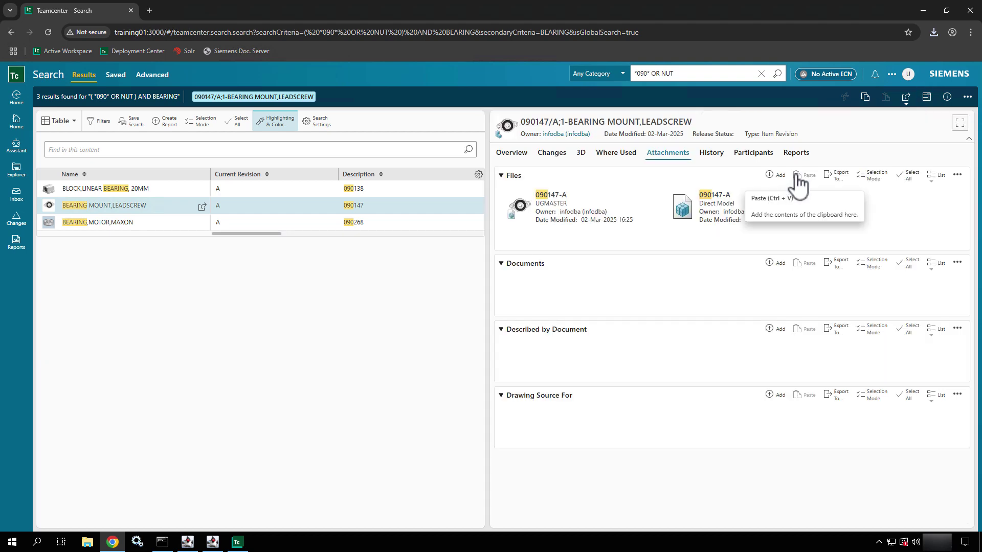
- Examine the leadscrew bearing mount's summary information and the option for saving a recent layout, and close the information
left_click(945, 98)
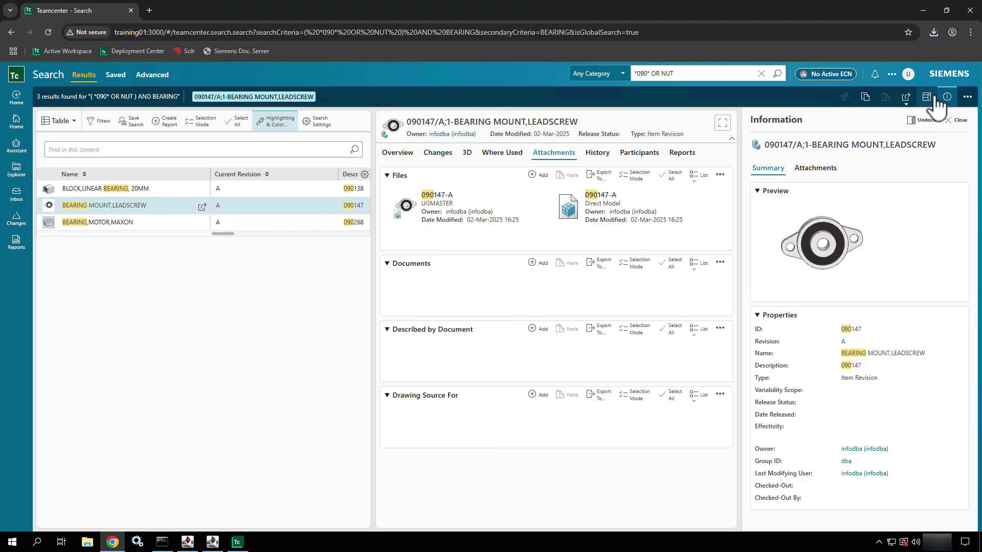
left_click(927, 97)
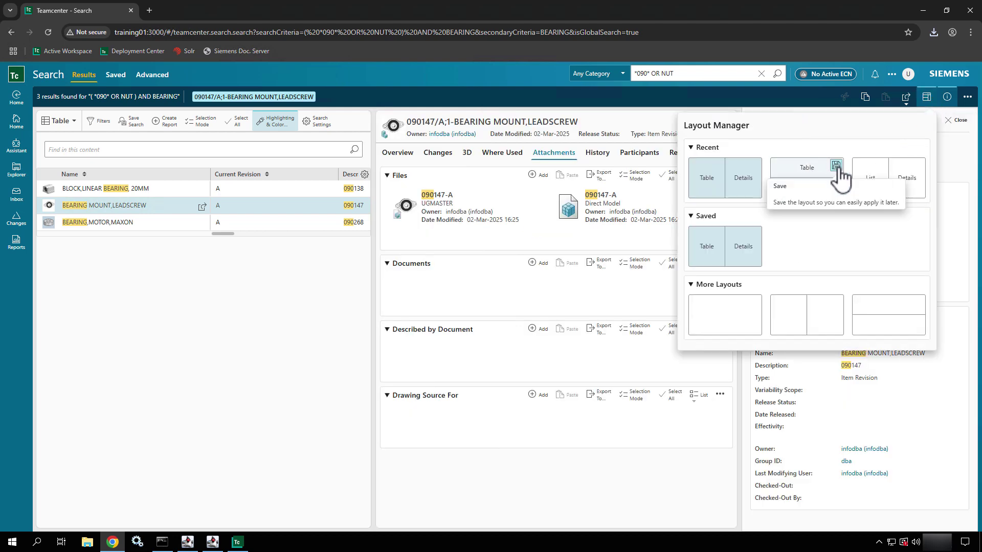
left_click(926, 99)
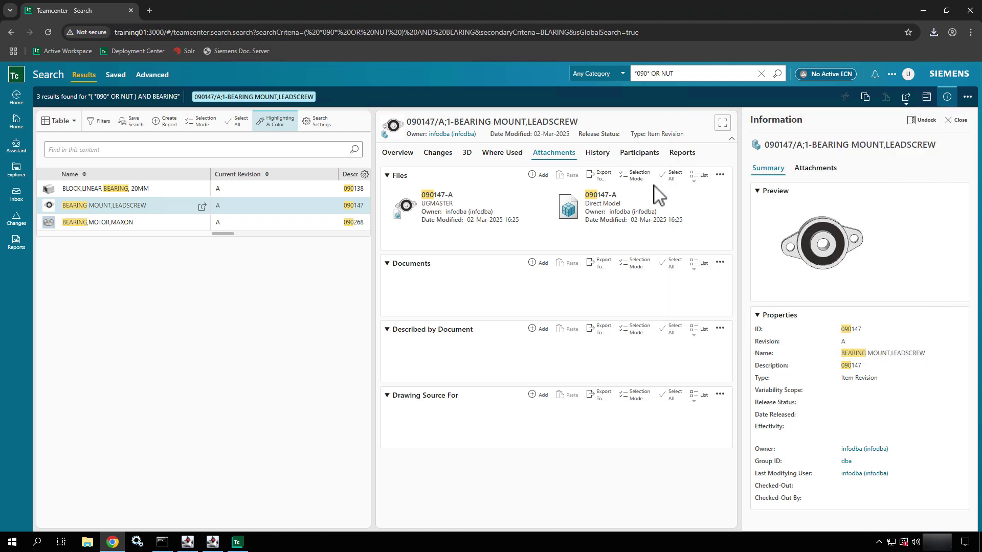
left_click(956, 121)
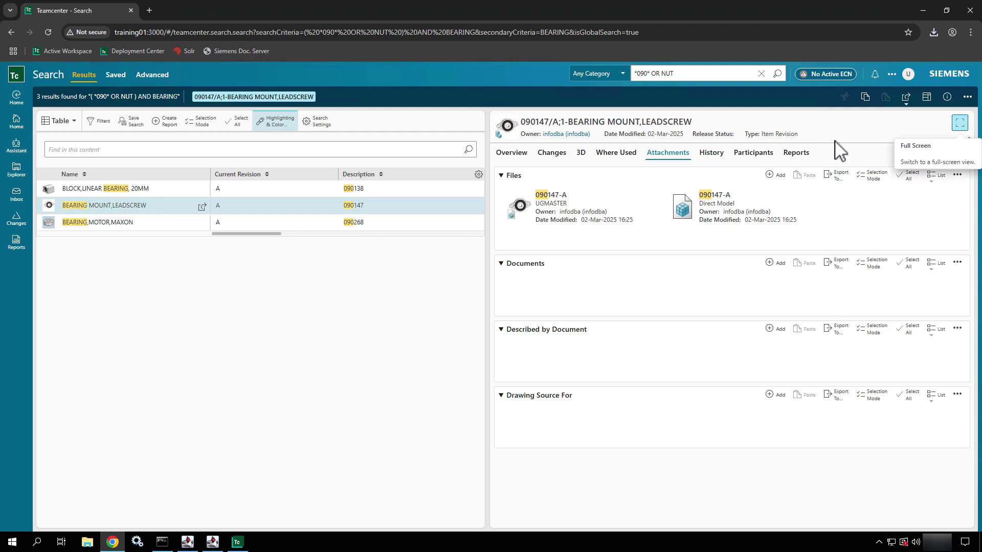